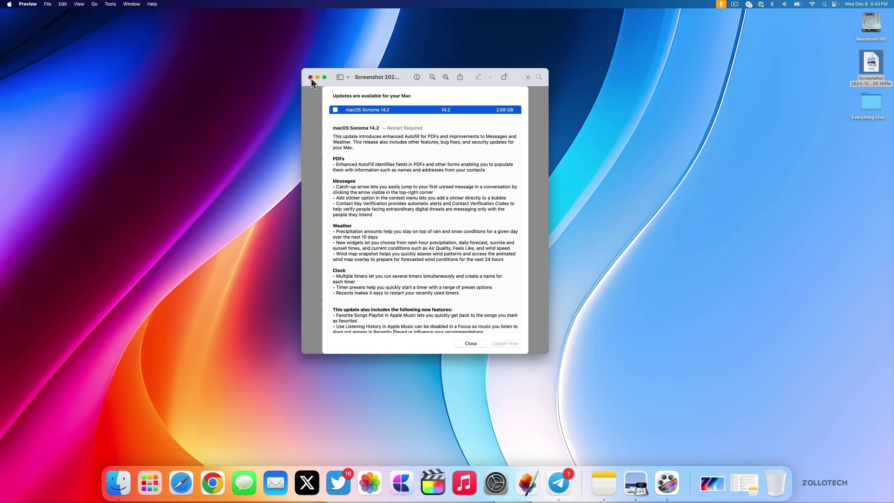
# Close the Preview window showing the macOS Sonoma 14.2 update notes screenshot
pyautogui.click(311, 77)
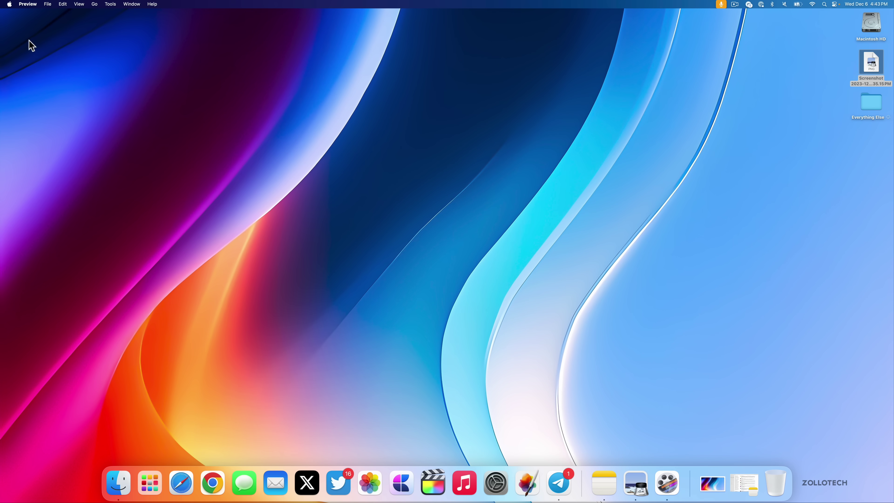
# Confirm macOS 14.2 (23C63) on the M1 Max MacBook Pro in About This Mac, then close it
pyautogui.click(8, 3)
pyautogui.click(13, 15)
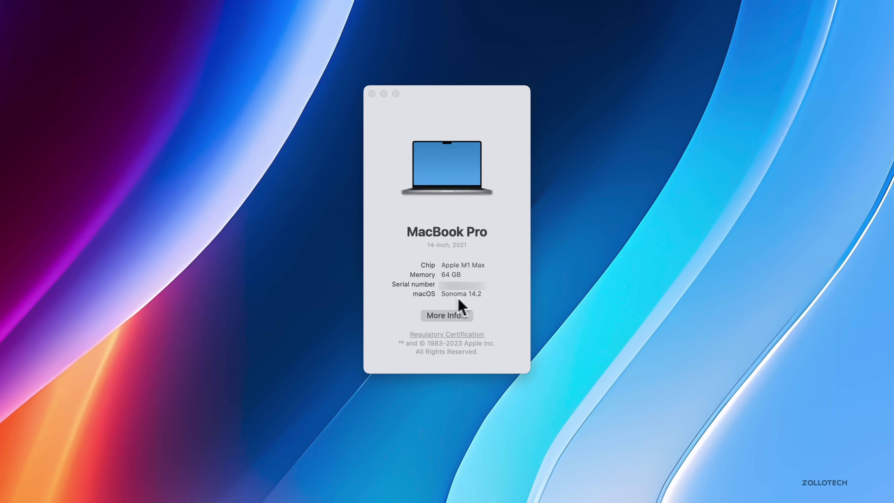
pyautogui.click(466, 295)
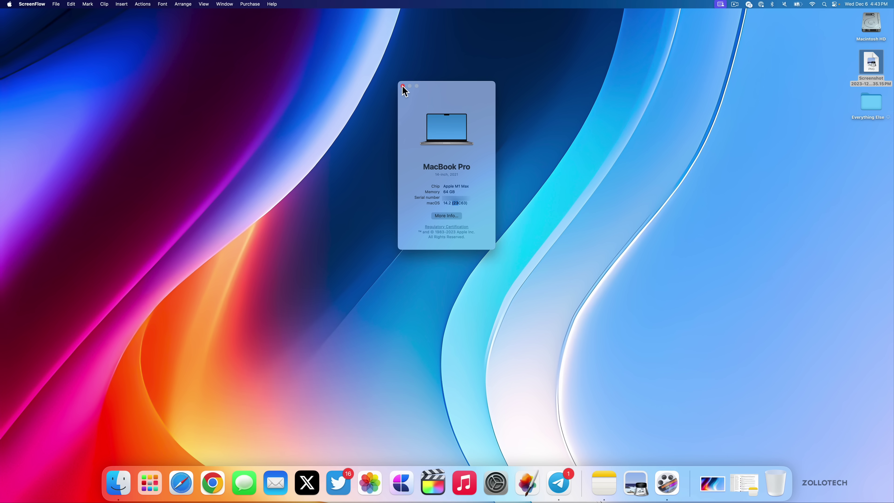
pyautogui.click(403, 86)
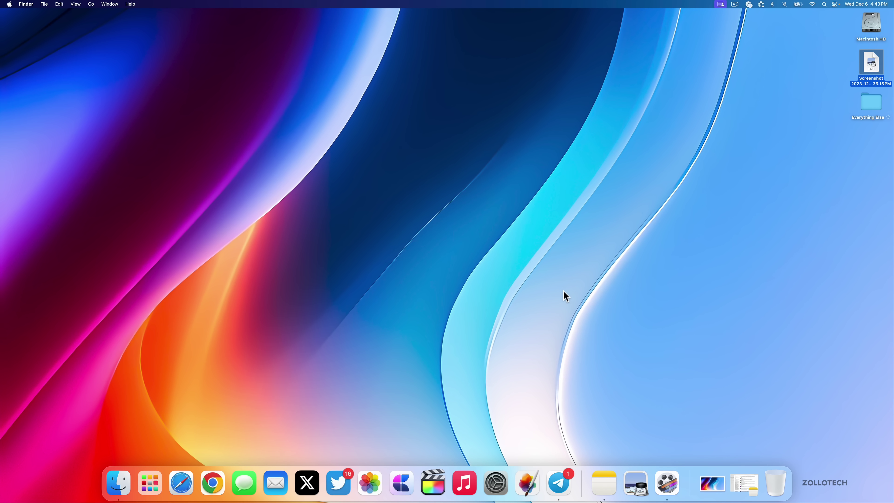
# Open Wallpaper settings and preview the Pro Black wallpaper
pyautogui.click(497, 481)
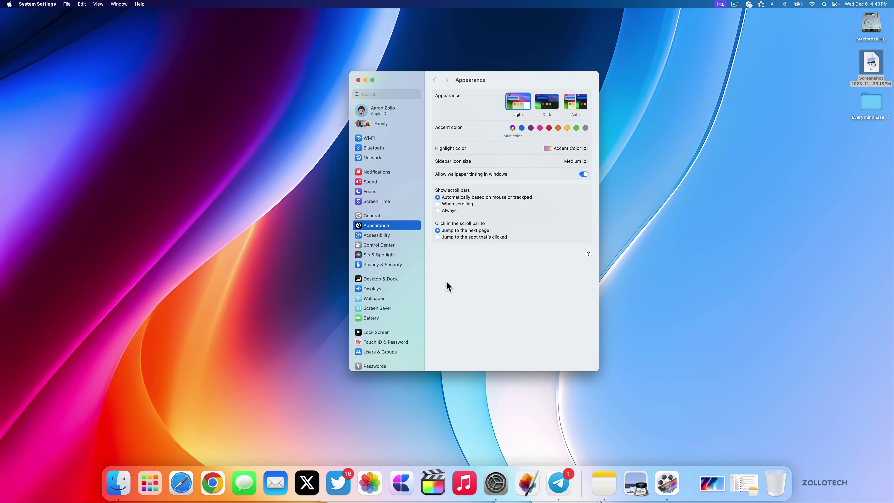
pyautogui.click(378, 298)
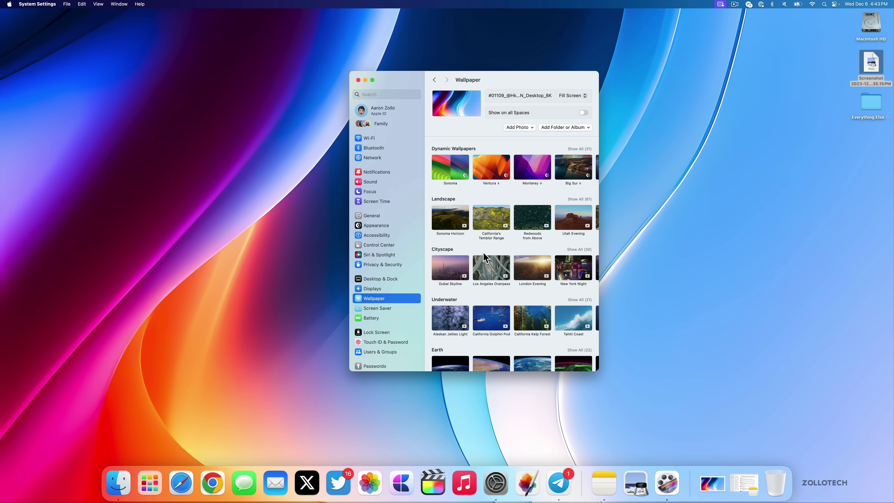
pyautogui.scroll(-10, 486, 258)
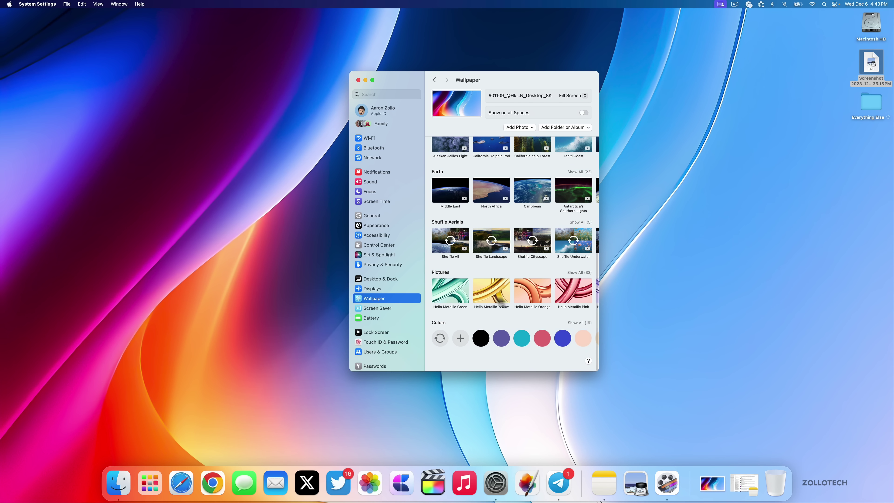
pyautogui.hscroll(5, 533, 296)
pyautogui.hscroll(3, 534, 296)
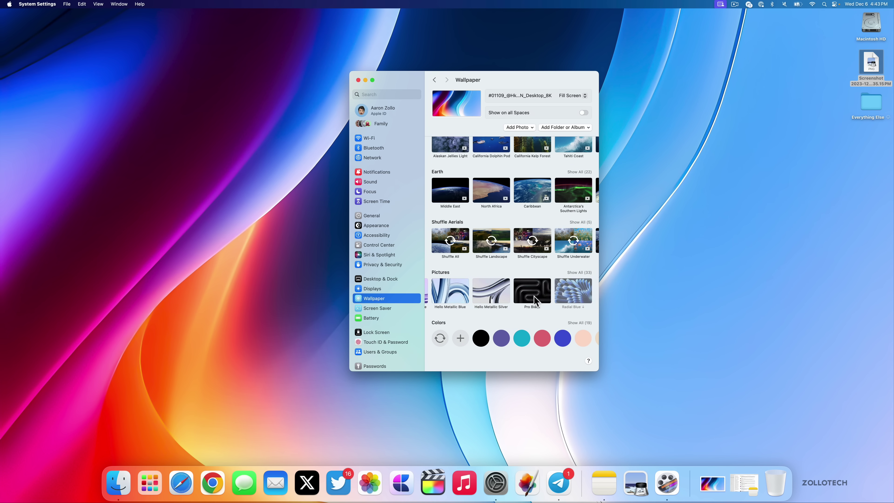
pyautogui.click(518, 294)
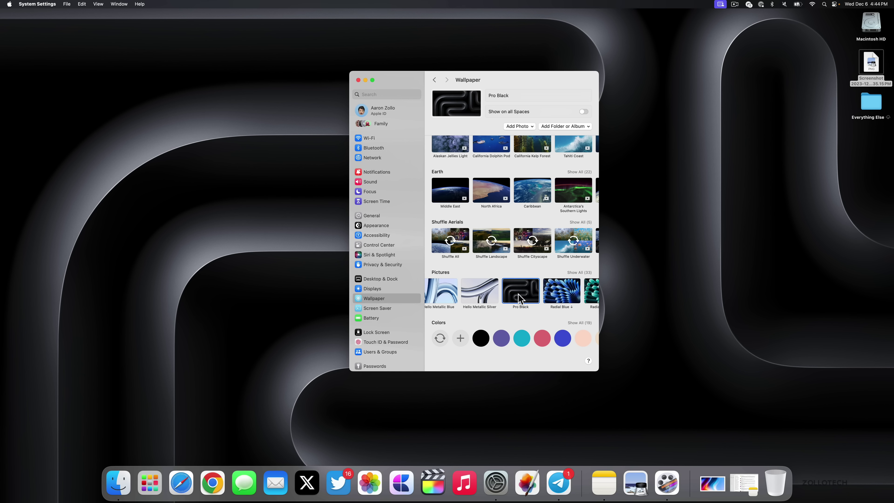
# Preview the Hello Metallic Silver, Purple, Pink and Orange wallpapers, settling on Pink
pyautogui.click(480, 295)
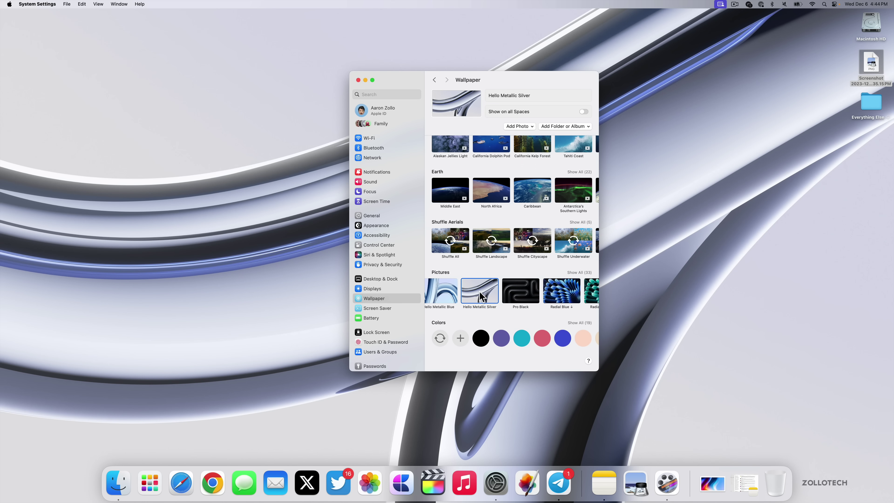
pyautogui.hscroll(-3, 480, 295)
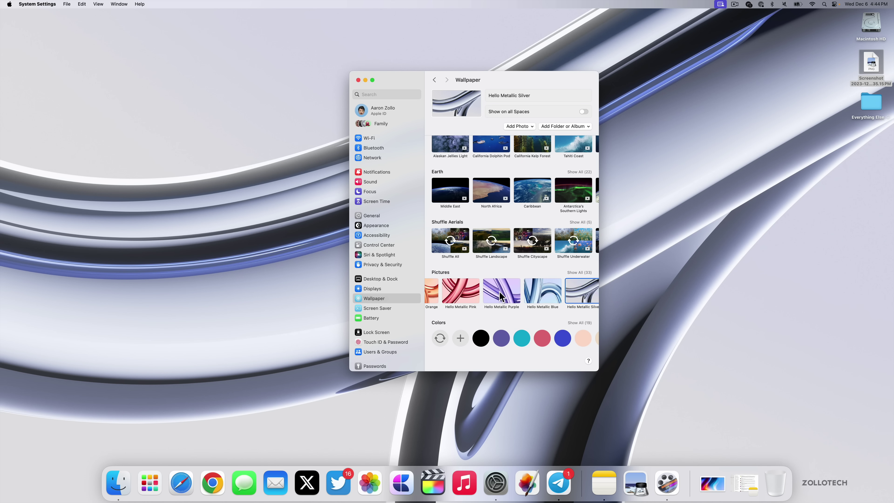
pyautogui.click(500, 296)
pyautogui.click(464, 296)
pyautogui.click(432, 298)
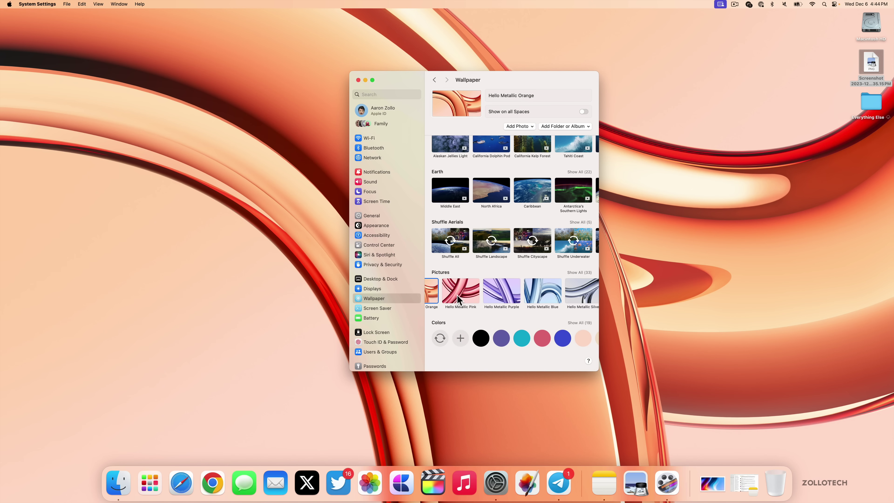
pyautogui.hscroll(-3, 432, 298)
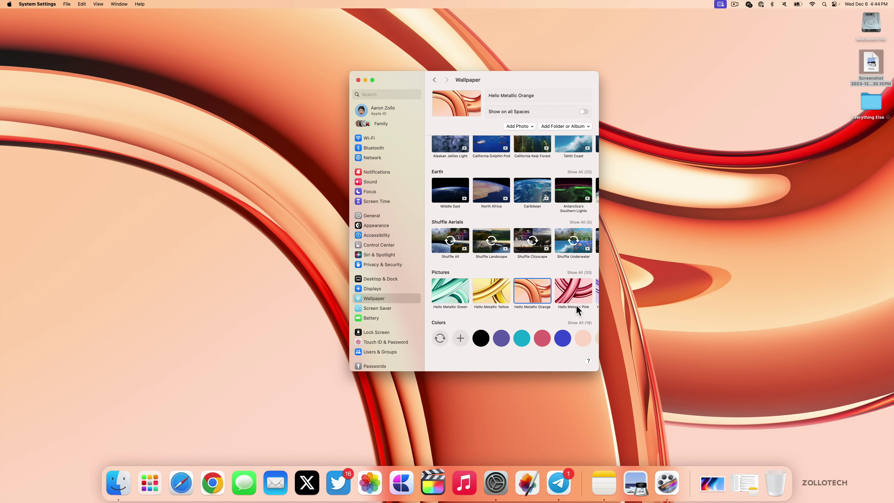
pyautogui.click(578, 295)
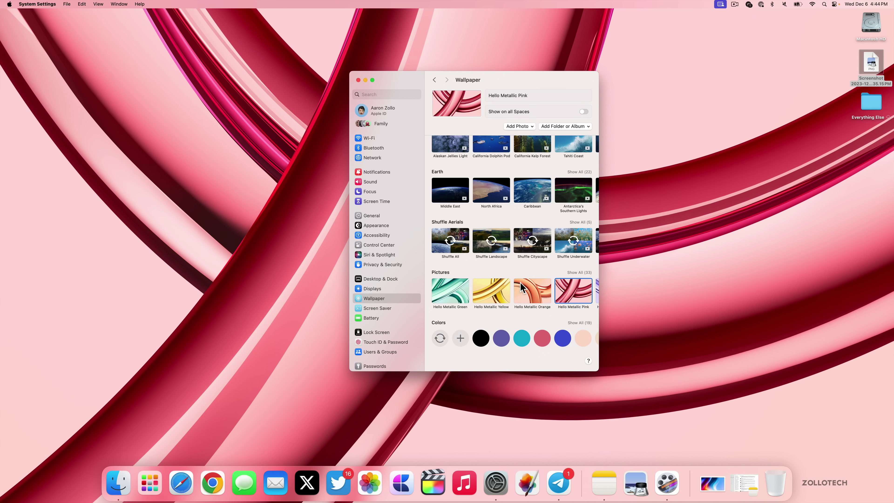
pyautogui.hscroll(10, 521, 287)
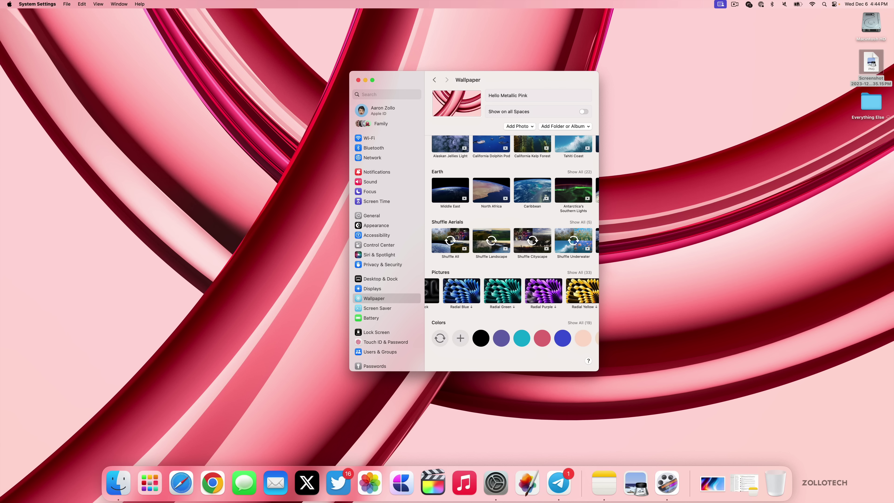
# Set the downloaded 8K PNG in Downloads as the desktop picture
pyautogui.click(712, 489)
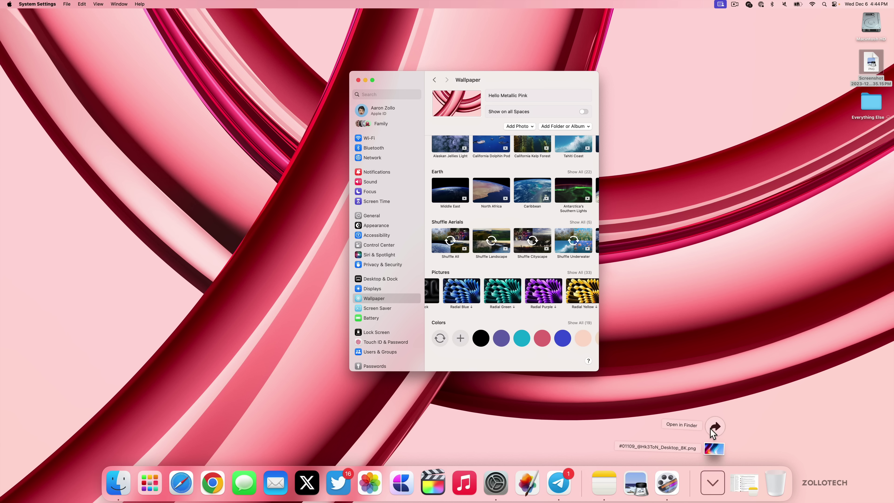
pyautogui.click(713, 426)
pyautogui.rightClick(593, 222)
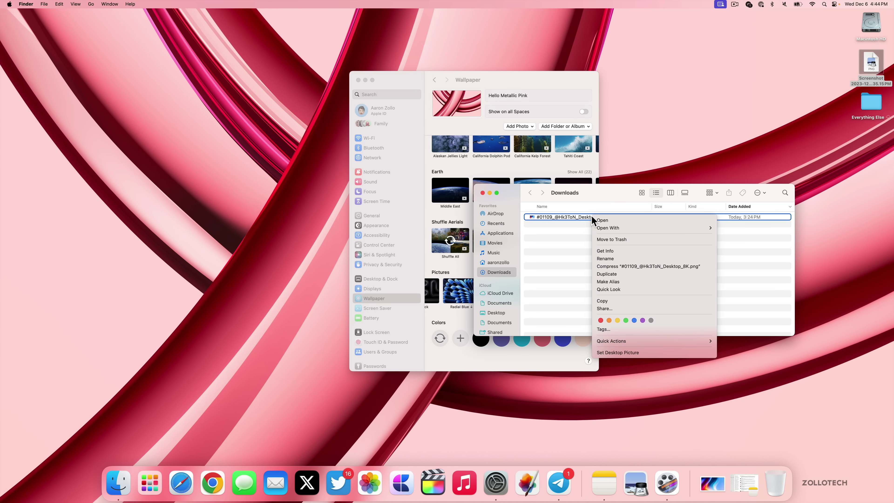
pyautogui.click(639, 353)
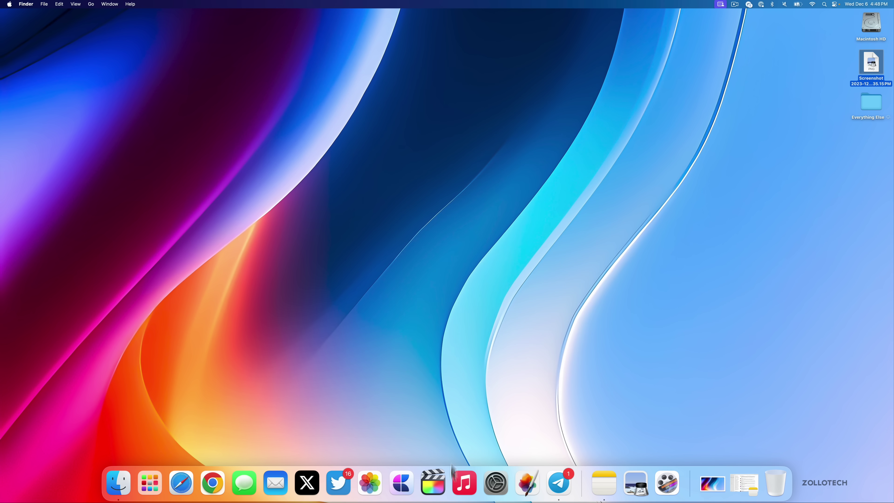
# Launch Music and scroll through the Favorite Songs playlist and back to the top
pyautogui.click(464, 481)
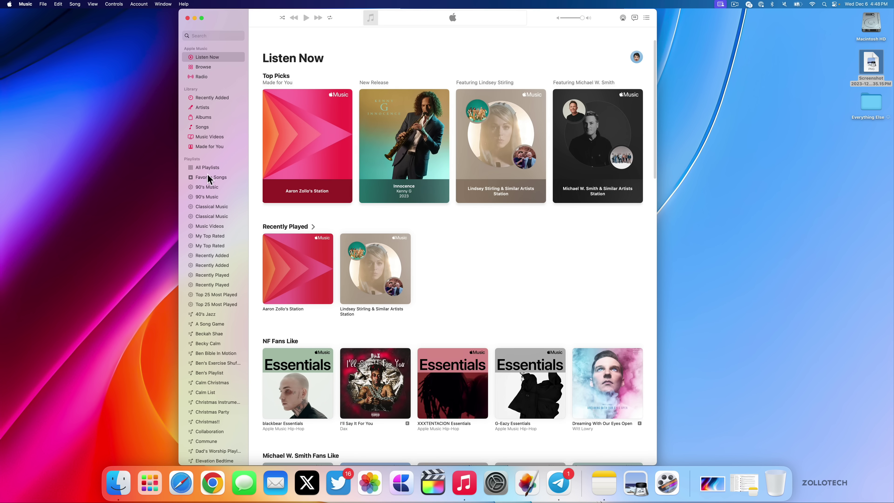
pyautogui.click(210, 179)
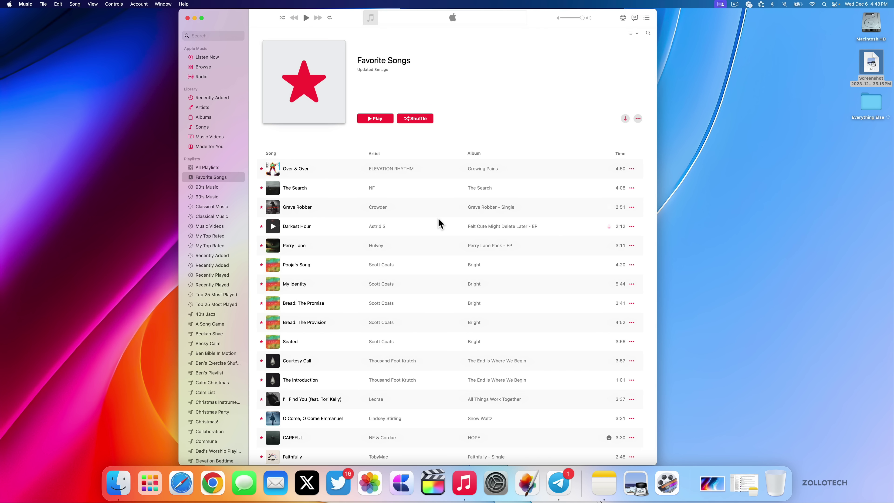
pyautogui.scroll(-10, 438, 219)
pyautogui.scroll(-20, 438, 220)
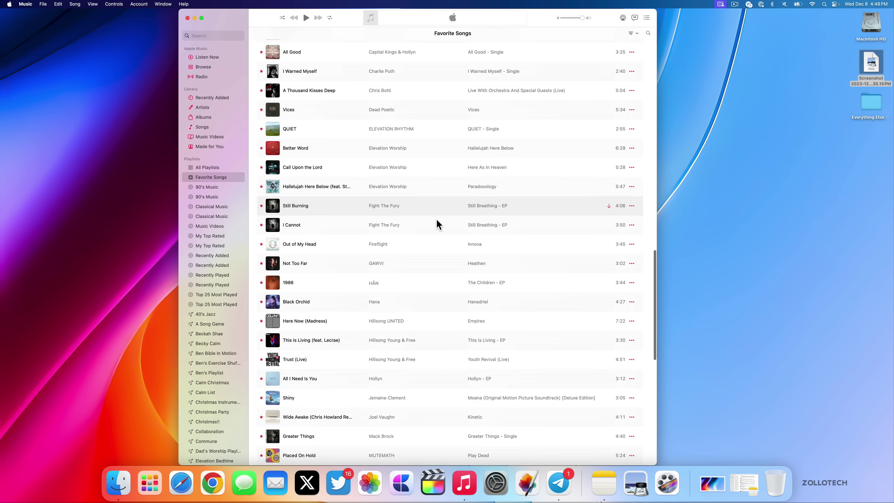
pyautogui.scroll(20, 436, 221)
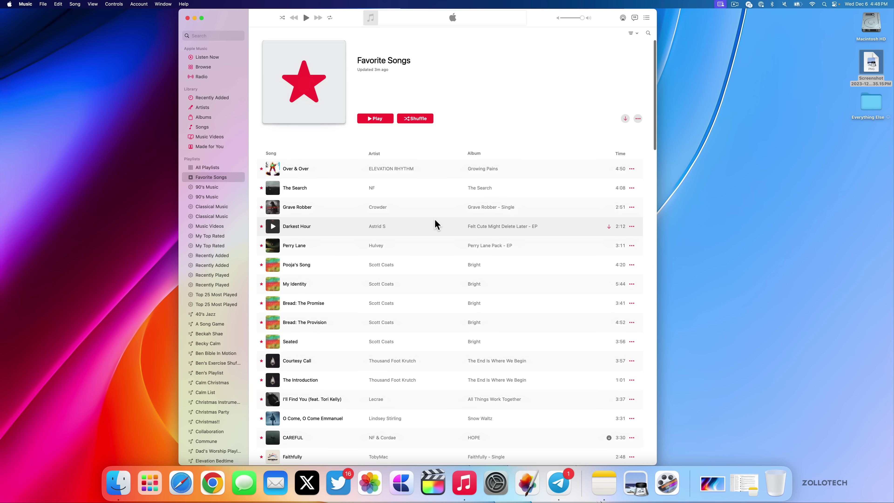
# Open Music Settings to the General pane showing Use Listening History
pyautogui.click(26, 4)
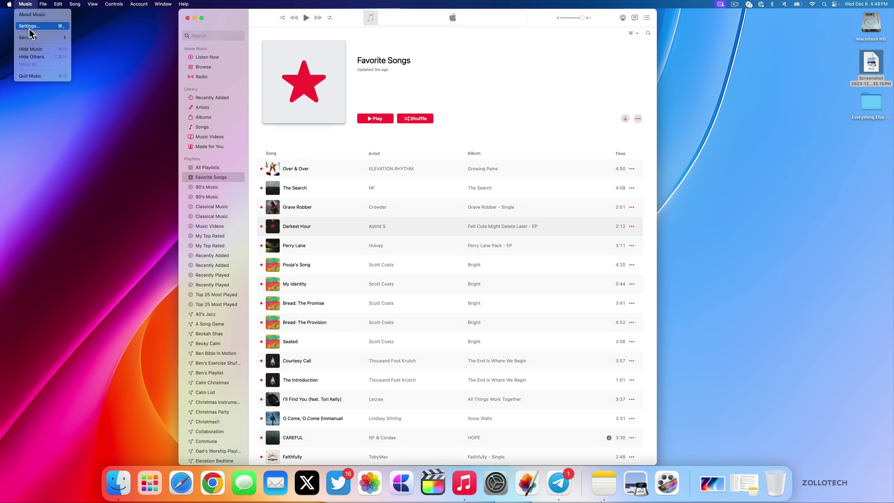
pyautogui.click(29, 28)
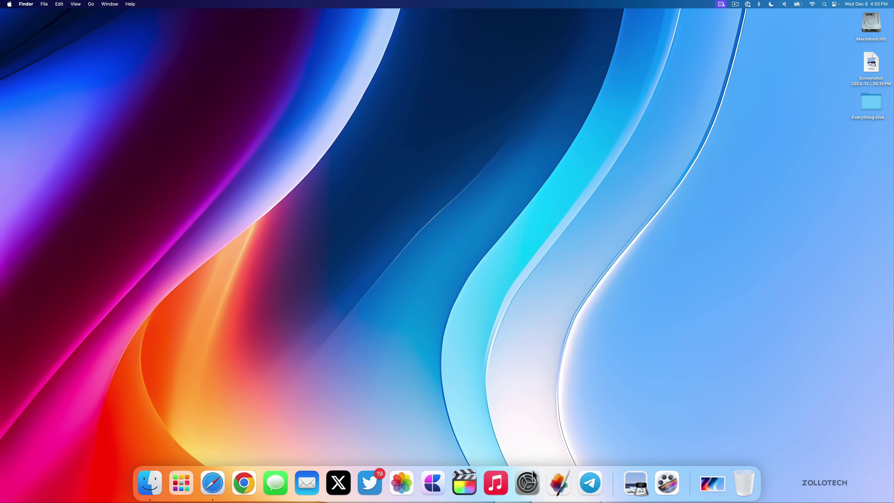
# Show Music Recognition in the menu bar and Control Center via Control Center settings
pyautogui.click(527, 482)
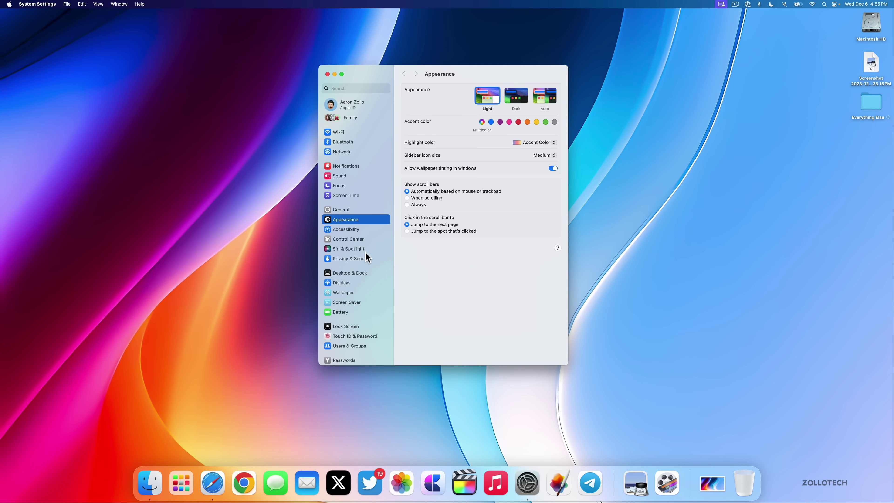
pyautogui.click(352, 240)
pyautogui.scroll(-5, 480, 287)
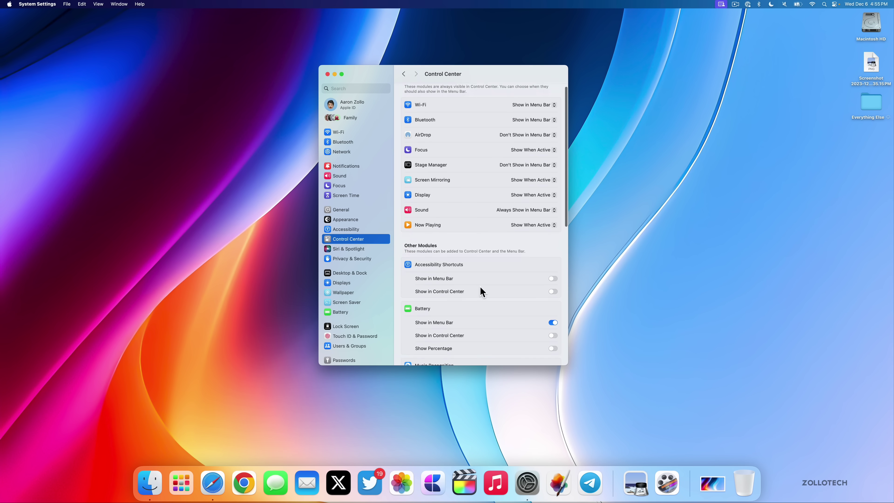
pyautogui.scroll(-2, 479, 288)
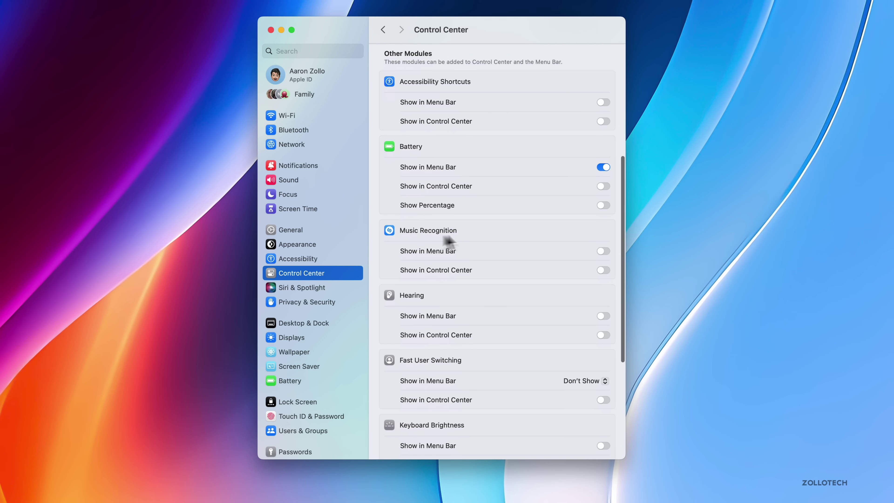
pyautogui.click(603, 251)
pyautogui.click(603, 270)
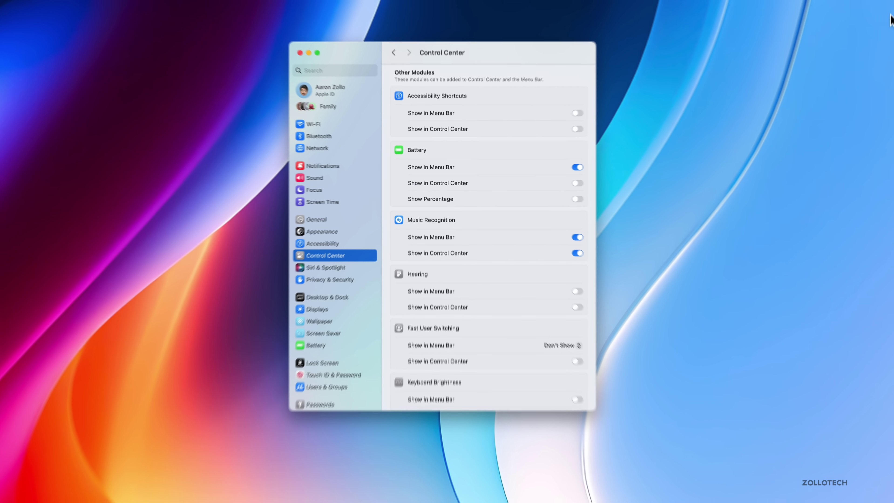
# Try Music Recognition from Control Center, then remove it from Control Center
pyautogui.click(834, 4)
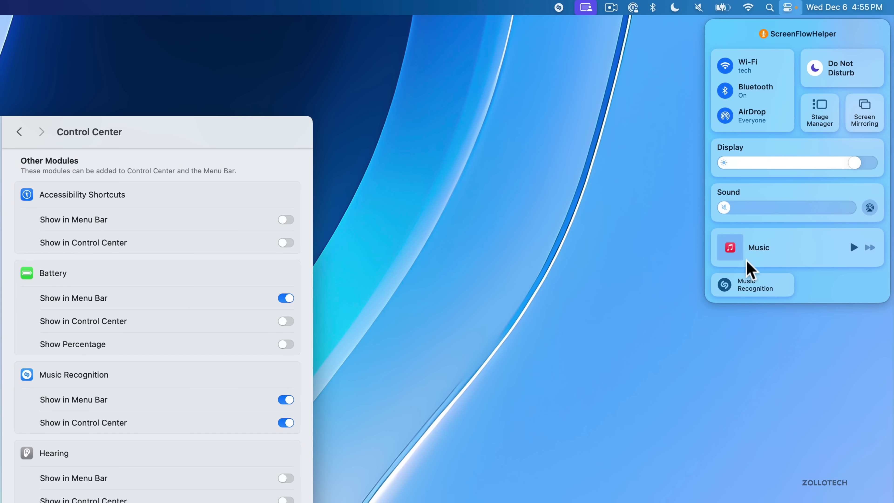
pyautogui.click(748, 287)
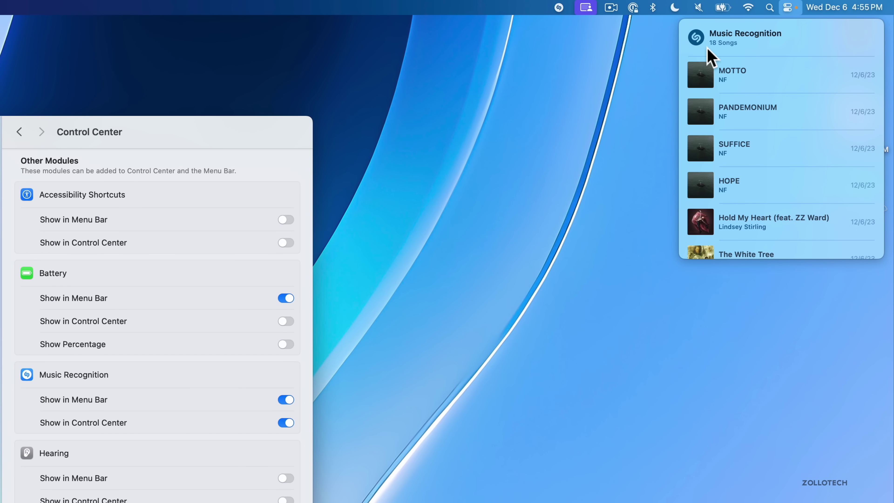
pyautogui.click(701, 41)
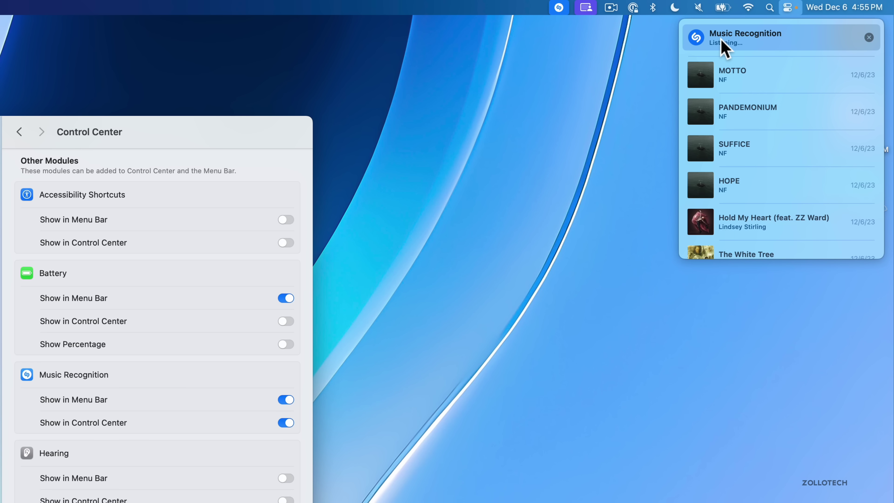
pyautogui.click(869, 37)
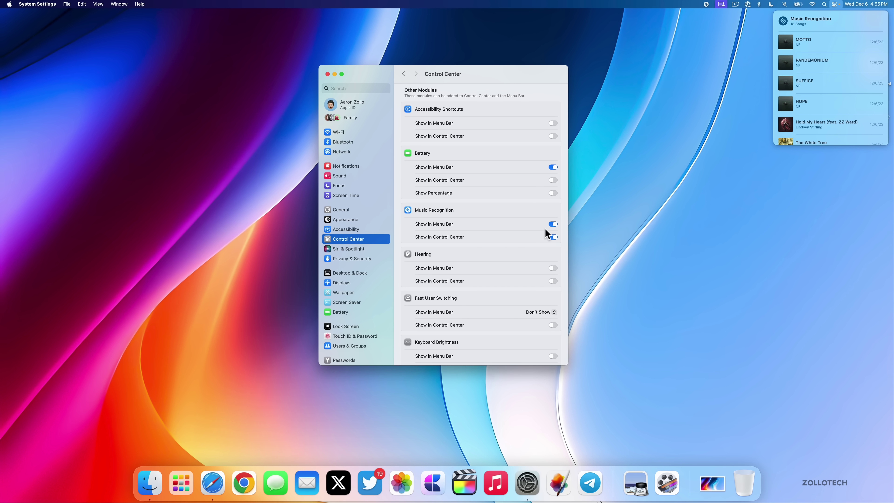
pyautogui.click(551, 235)
pyautogui.click(553, 236)
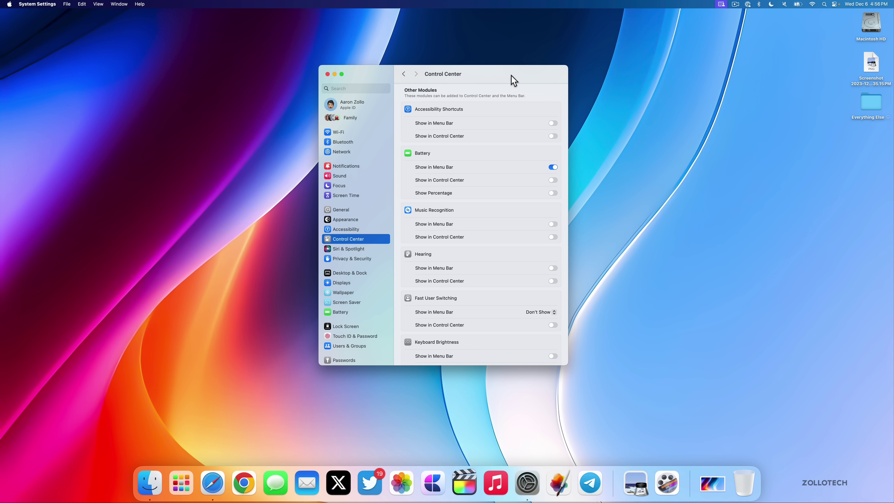
# Quit System Settings and launch Weather from Launchpad
pyautogui.press('super+q')
pyautogui.click(191, 475)
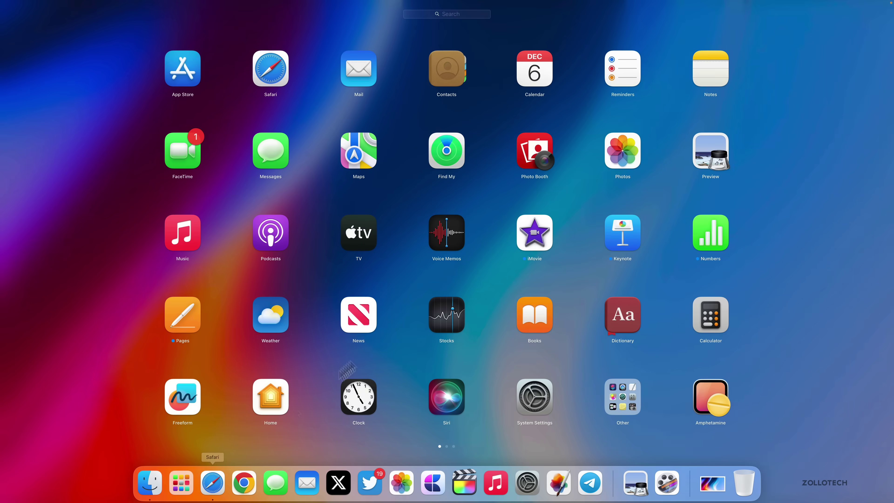
pyautogui.click(288, 322)
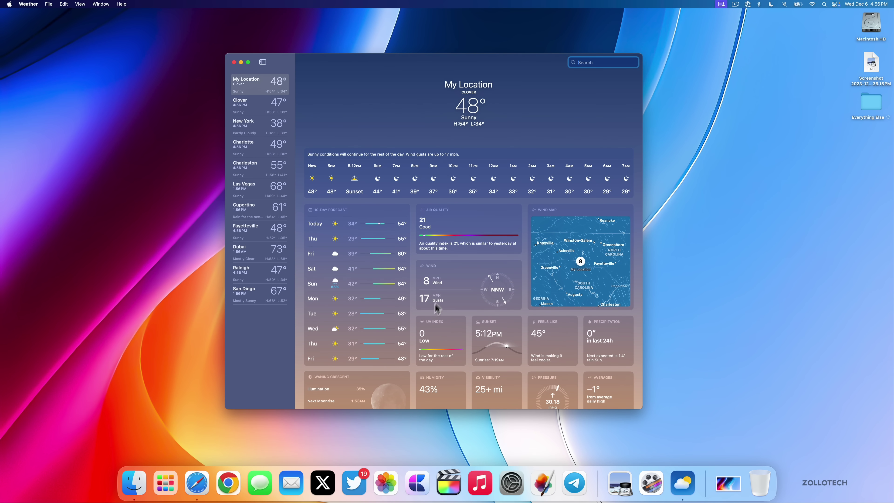
# View Sunday, December 10's conditions (high 64°, low 42°, 1.4" rain), then close the details
pyautogui.scroll(-2, 422, 319)
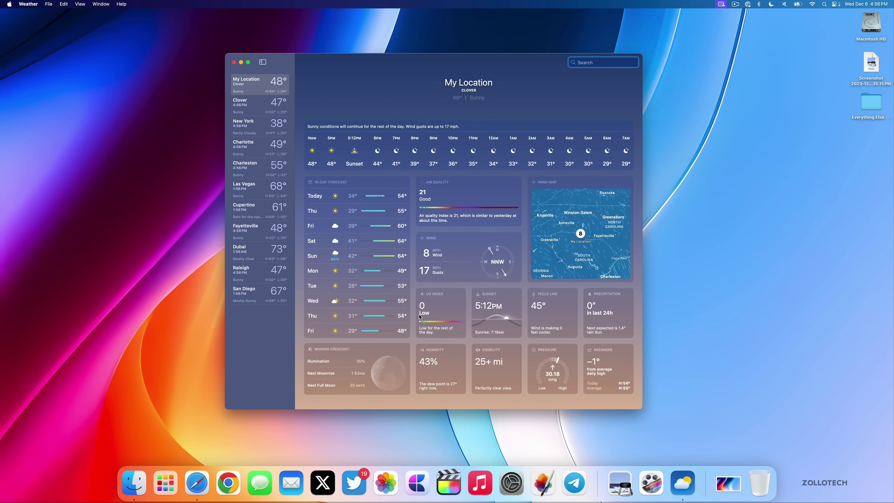
pyautogui.scroll(2, 419, 317)
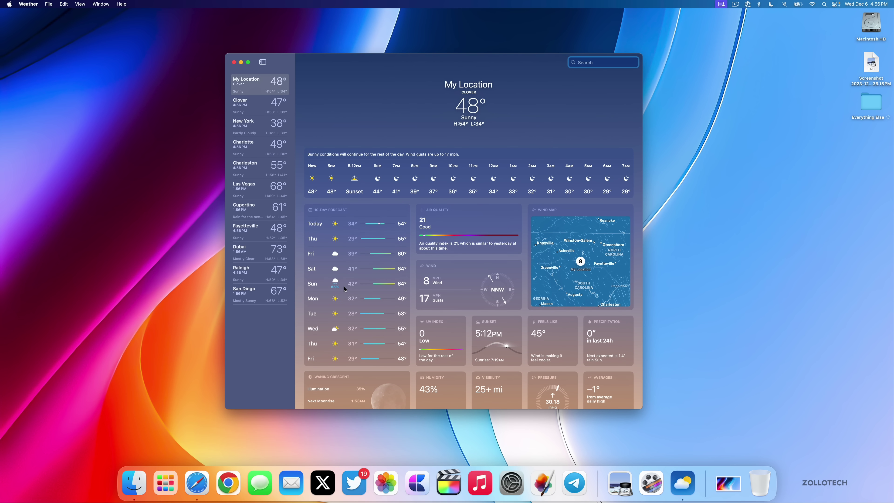
pyautogui.click(344, 287)
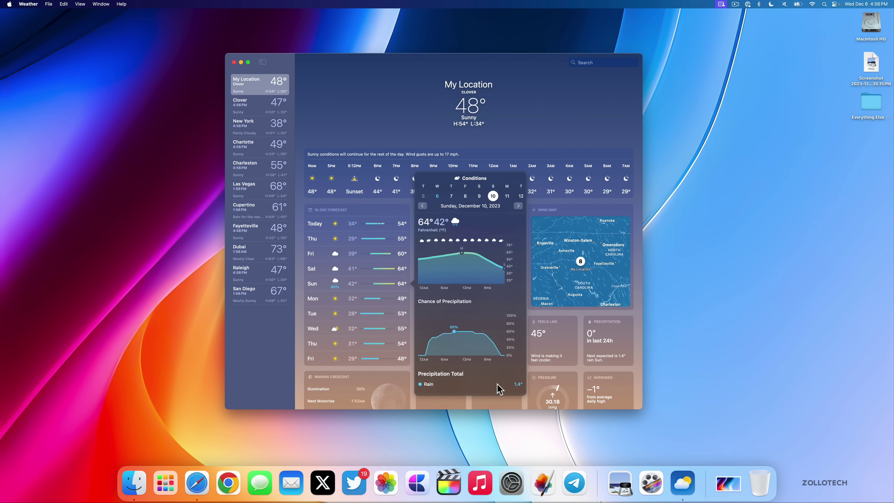
pyautogui.scroll(-2, 492, 378)
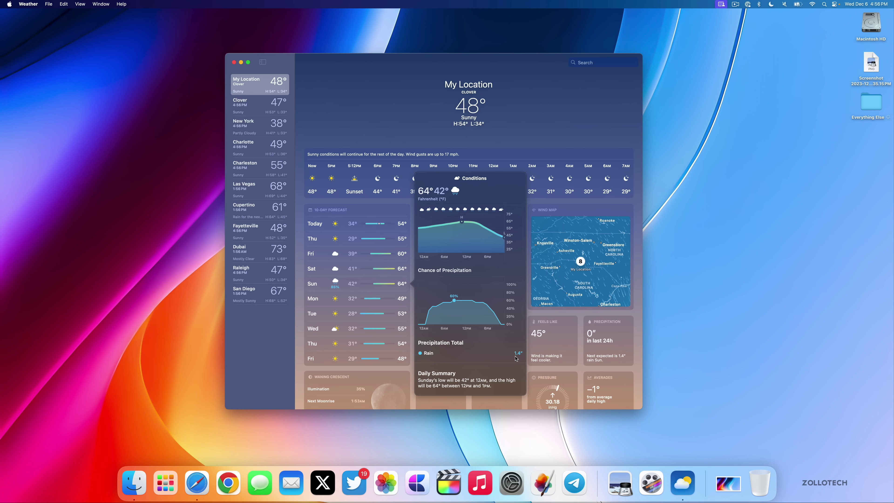
pyautogui.click(530, 133)
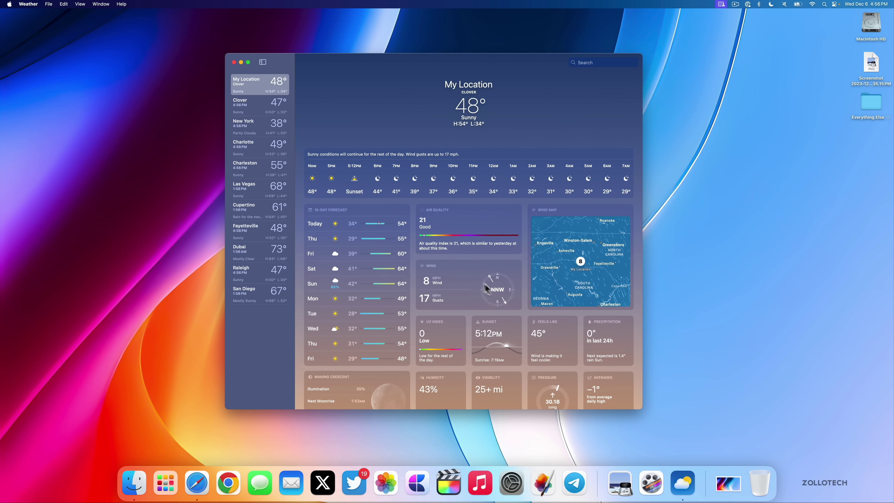
pyautogui.click(494, 301)
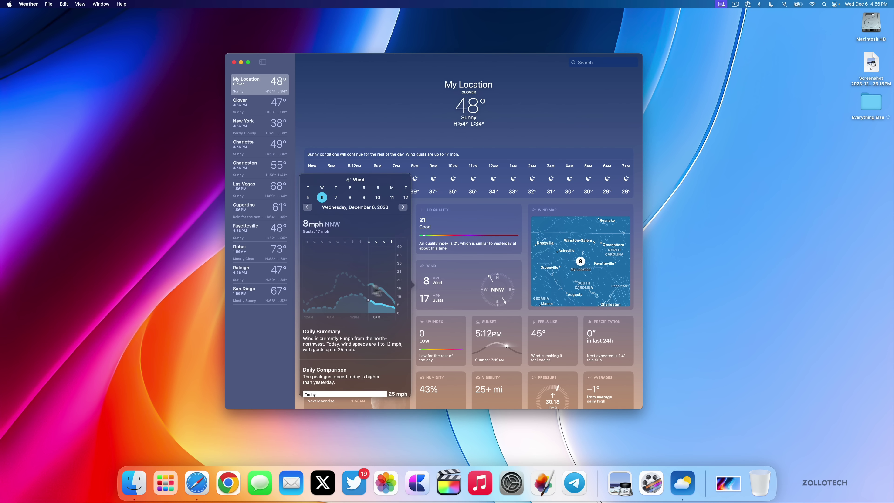
pyautogui.scroll(-5, 381, 303)
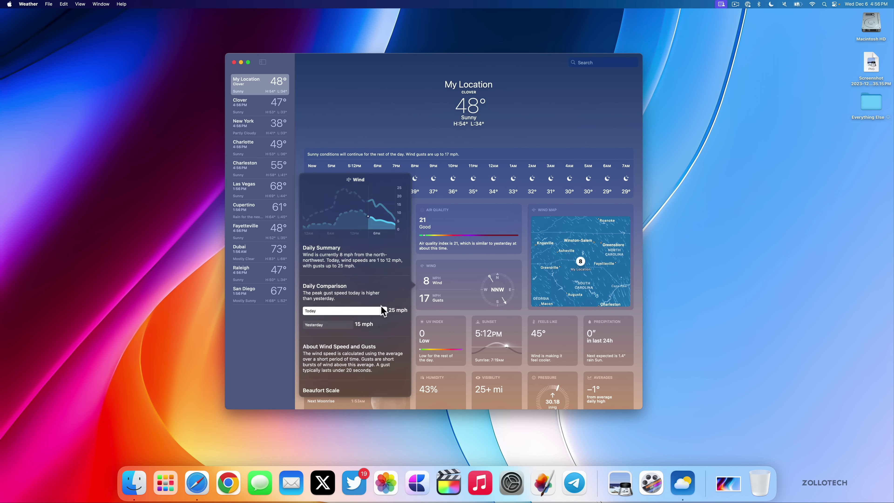
pyautogui.scroll(-10, 383, 311)
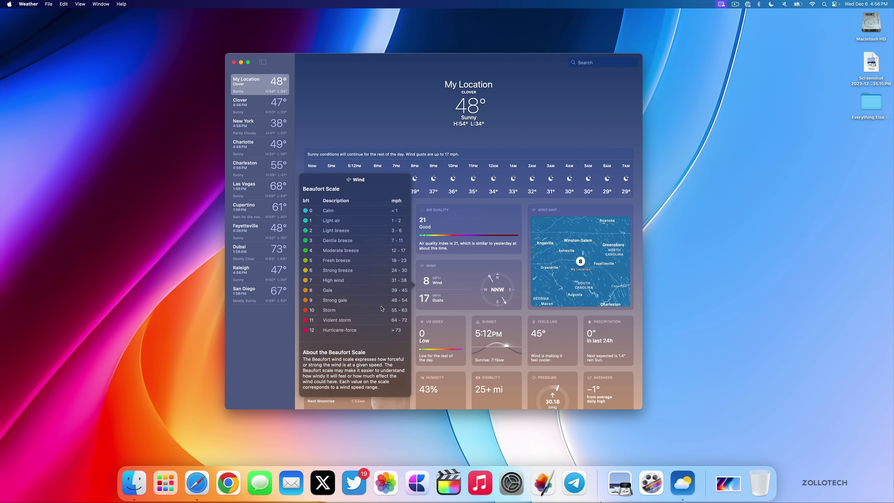
pyautogui.scroll(15, 382, 309)
pyautogui.click(531, 155)
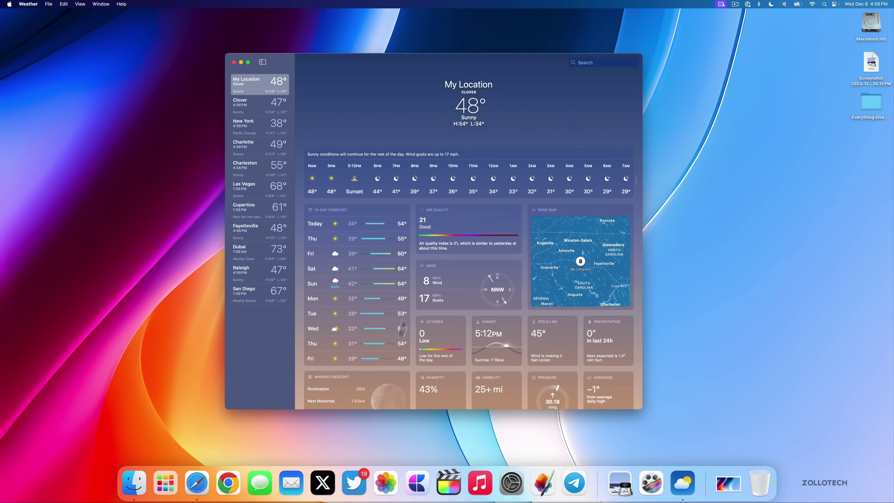
pyautogui.click(383, 405)
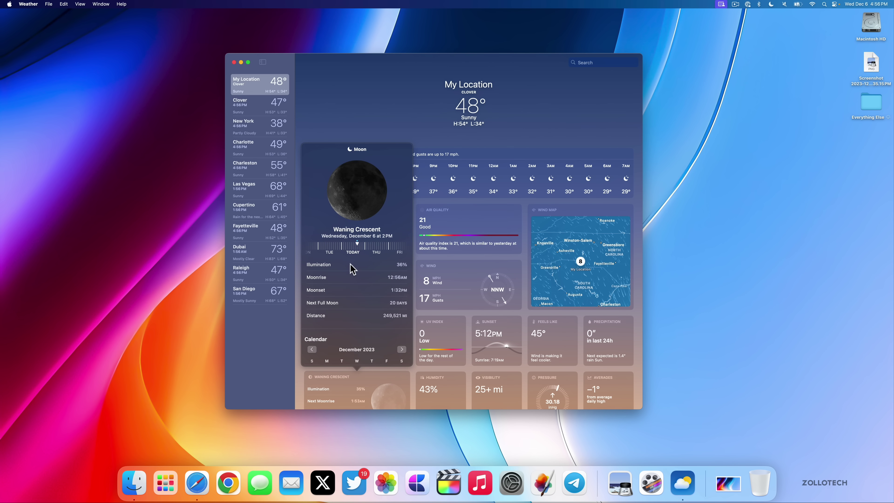
pyautogui.scroll(-5, 349, 264)
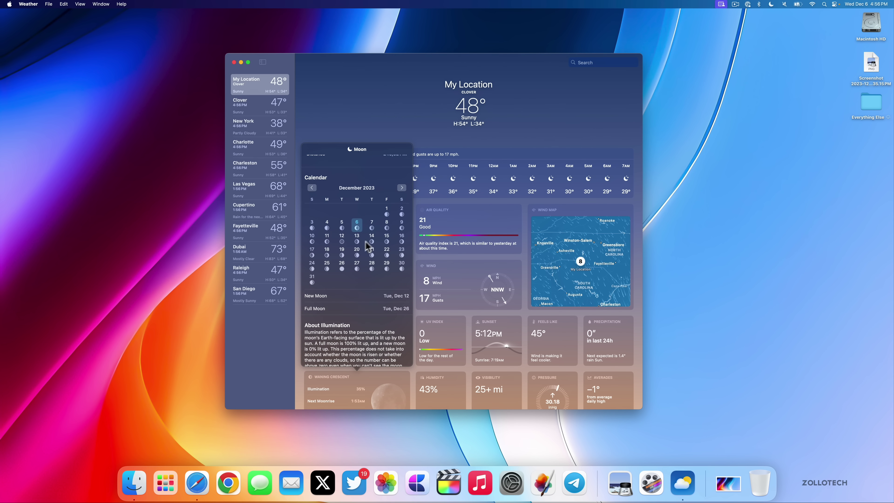
pyautogui.click(371, 270)
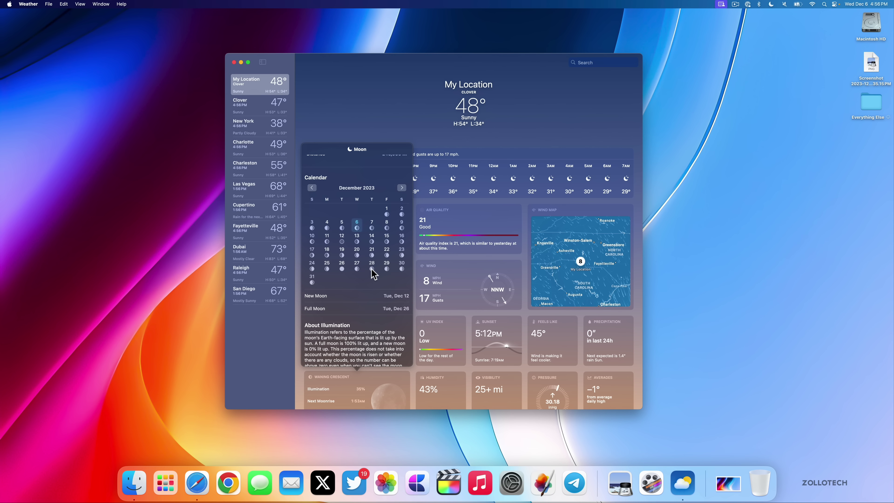
pyautogui.click(346, 268)
pyautogui.click(418, 110)
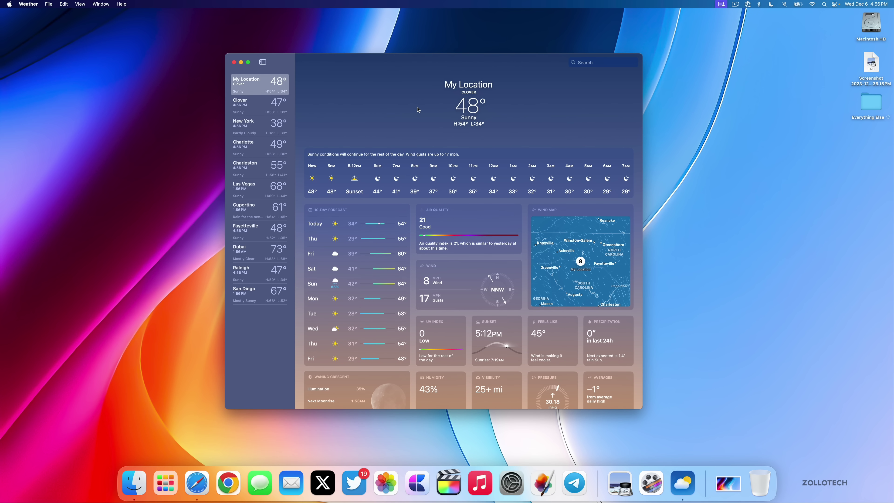
# Hide Weather, add the Weather Details widget and remove the small Sunny forecast widget
pyautogui.press('super+w')
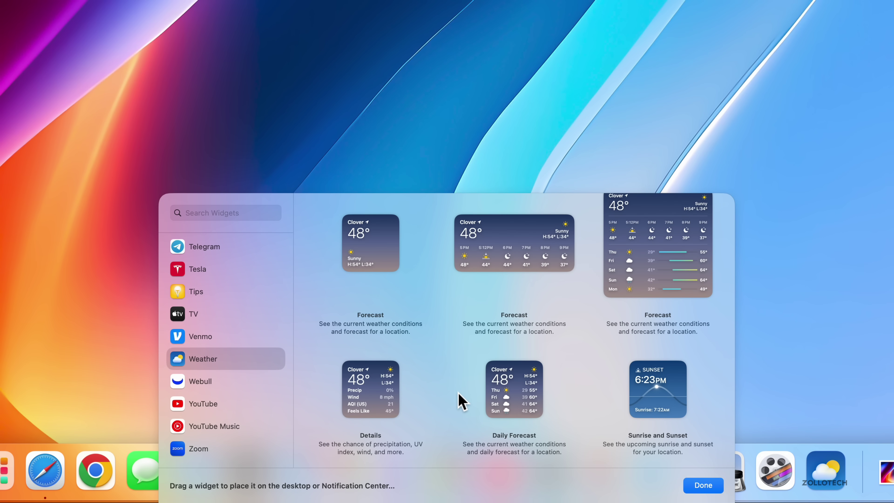
pyautogui.moveTo(397, 439)
pyautogui.moveTo(537, 405)
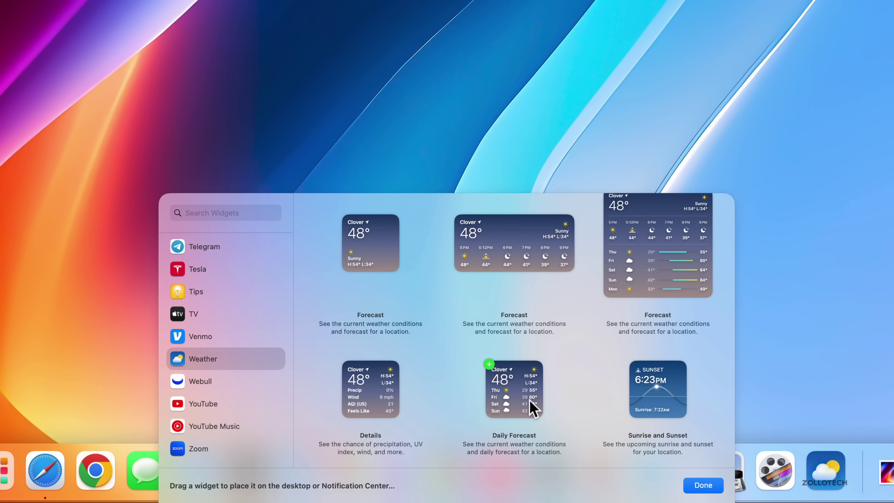
pyautogui.moveTo(666, 410)
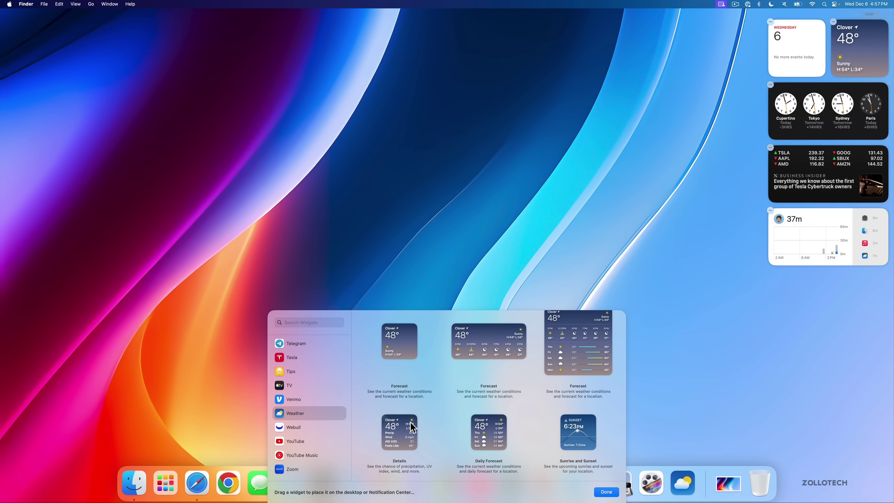
pyautogui.moveTo(348, 368)
pyautogui.click(385, 418)
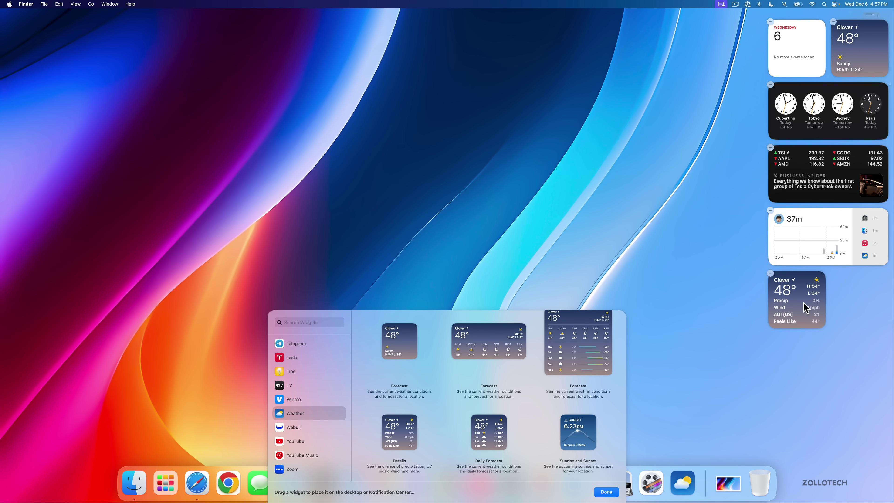
pyautogui.click(833, 22)
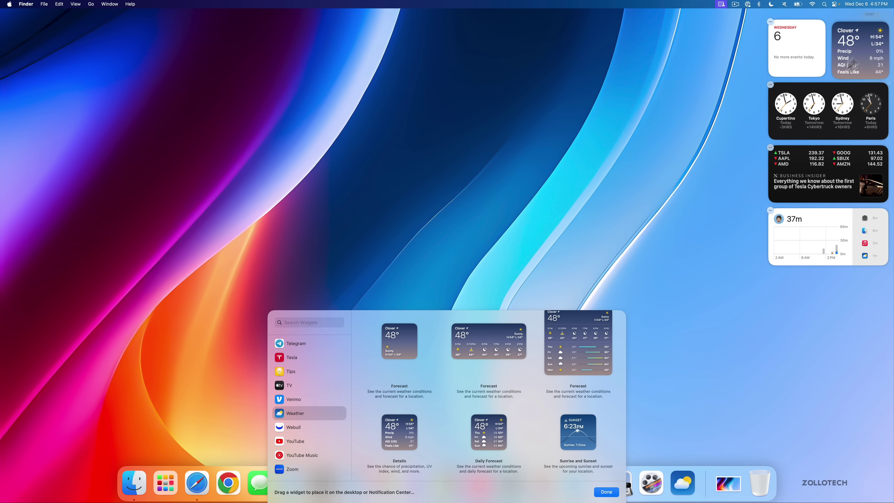
pyautogui.click(538, 251)
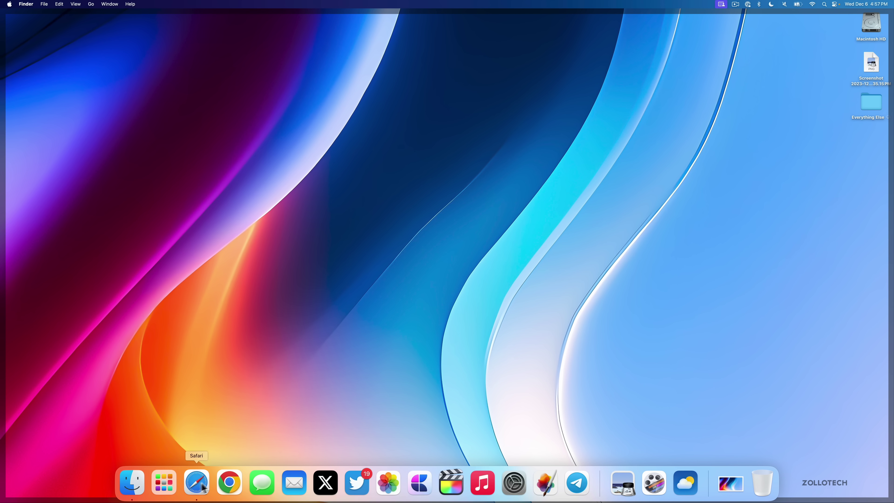
# In Clock's Timers, start a 15-minute custom timer labelled New Timer with the Apex sound
pyautogui.click(164, 482)
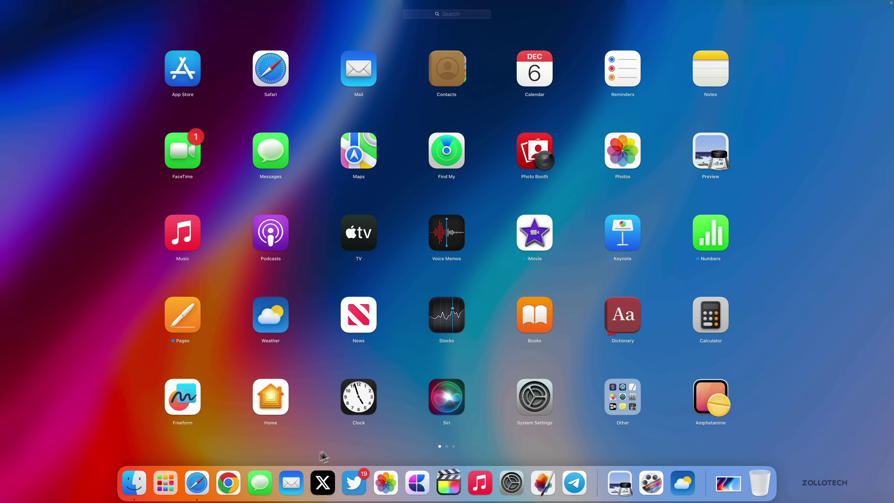
pyautogui.click(369, 407)
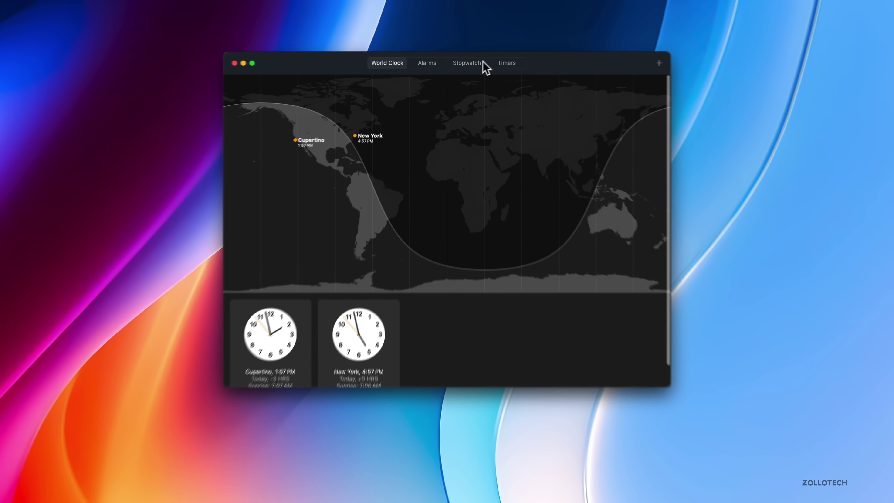
pyautogui.click(494, 64)
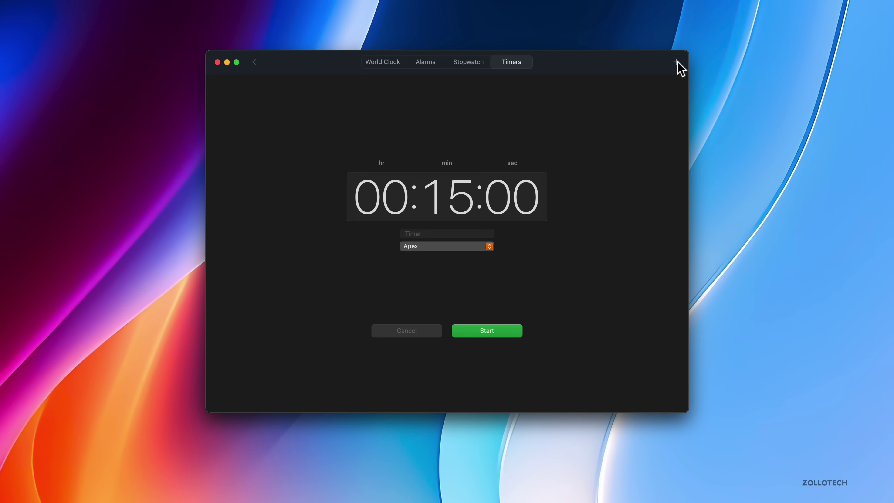
pyautogui.click(676, 62)
pyautogui.click(684, 81)
pyautogui.click(445, 243)
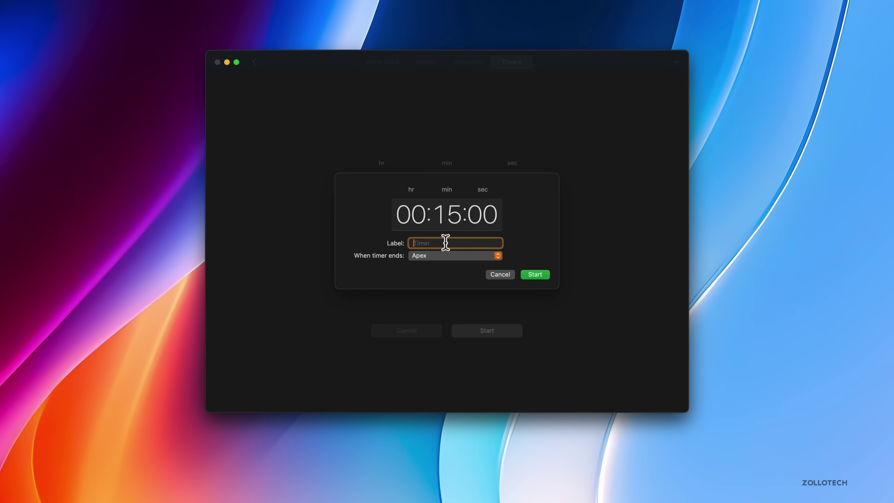
pyautogui.write('New Timer')
pyautogui.click(461, 258)
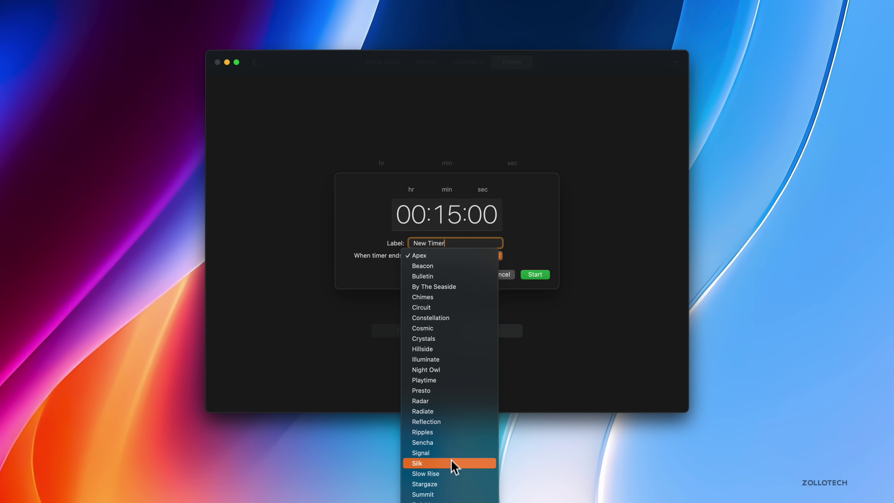
pyautogui.click(598, 194)
pyautogui.click(535, 275)
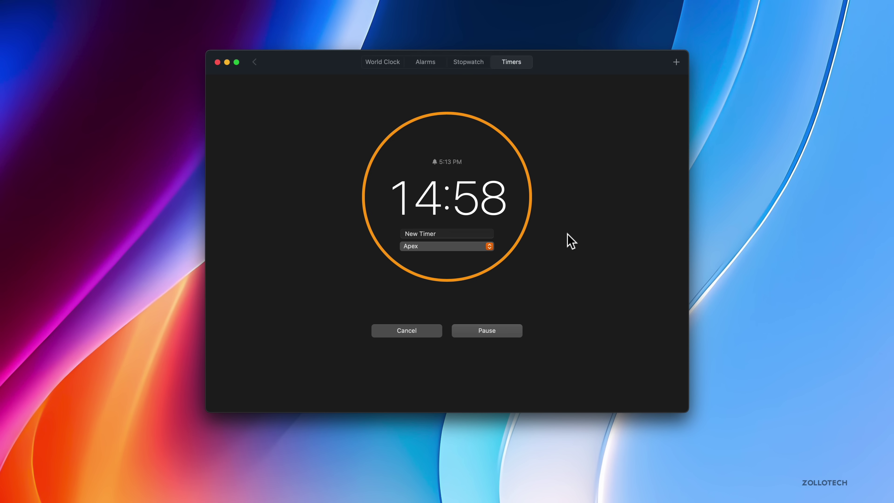
# Start a second 15-minute custom timer labelled 'Another timer', then remove its countdown
pyautogui.click(676, 63)
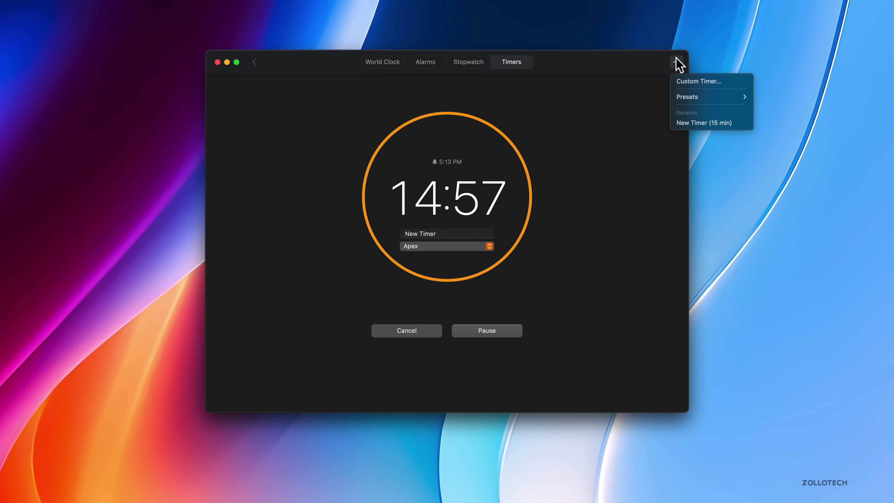
pyautogui.click(700, 84)
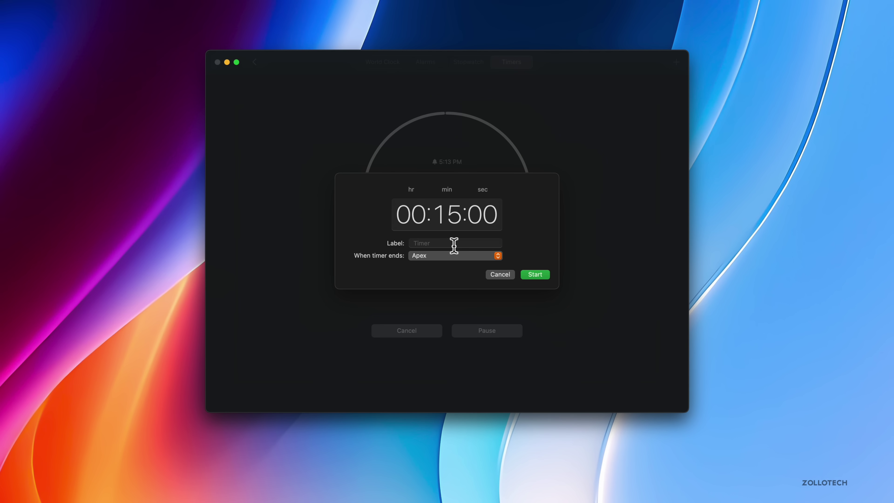
pyautogui.click(452, 243)
pyautogui.write('Anothe')
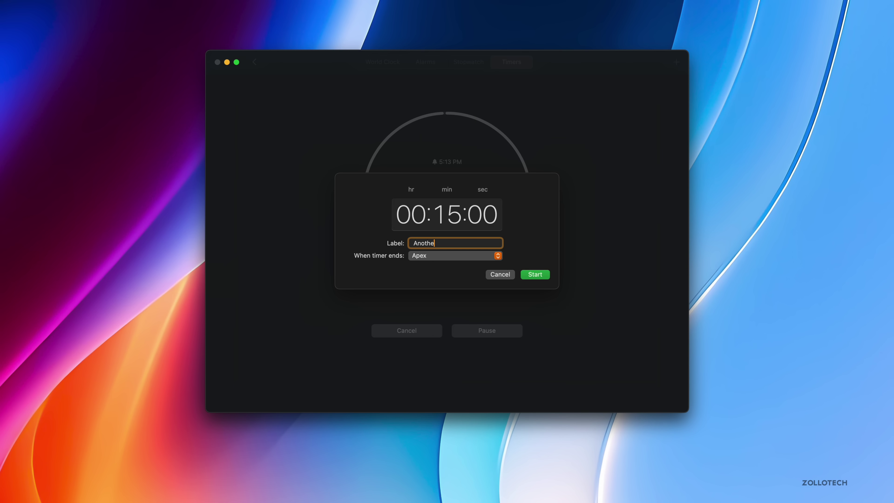
pyautogui.write('r timer')
pyautogui.click(535, 274)
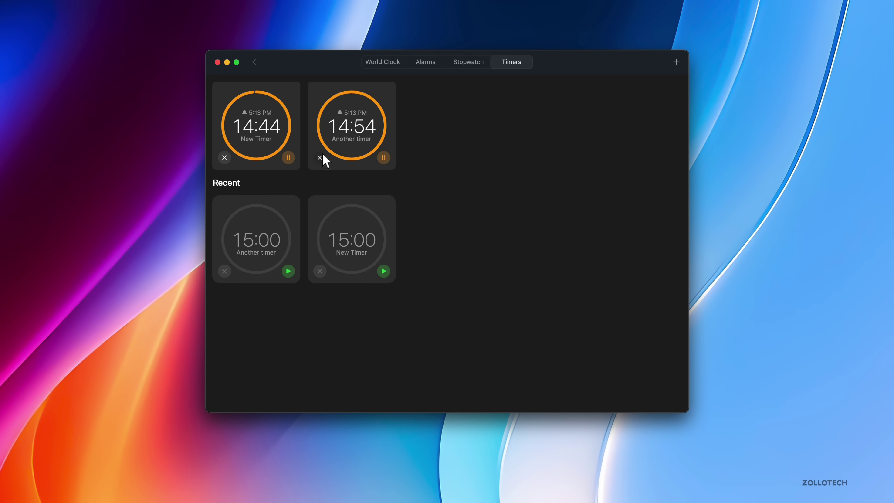
pyautogui.click(320, 158)
# Remove the New Timer countdown, then start a 1-hour preset timer and cancel it
pyautogui.click(224, 158)
pyautogui.click(675, 63)
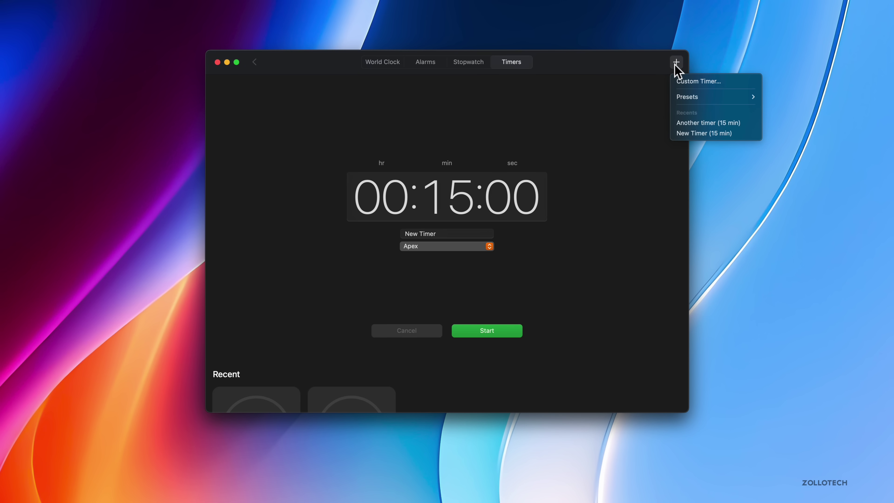
pyautogui.moveTo(710, 99)
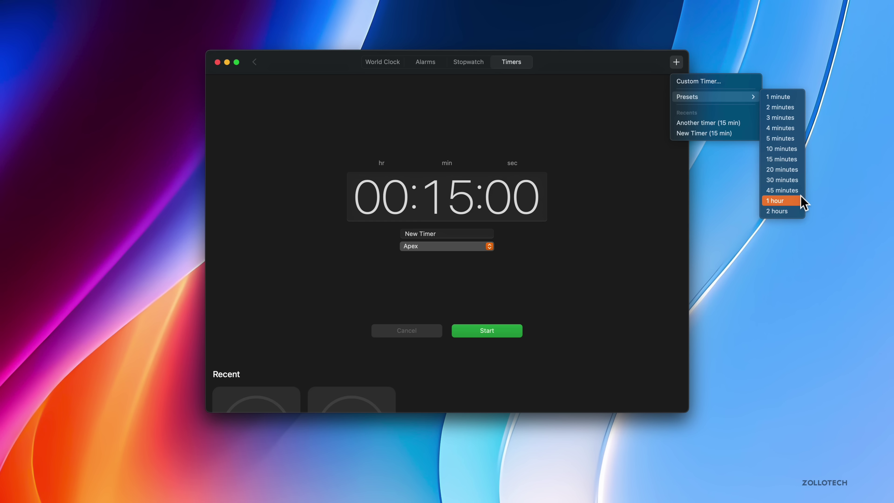
pyautogui.click(789, 203)
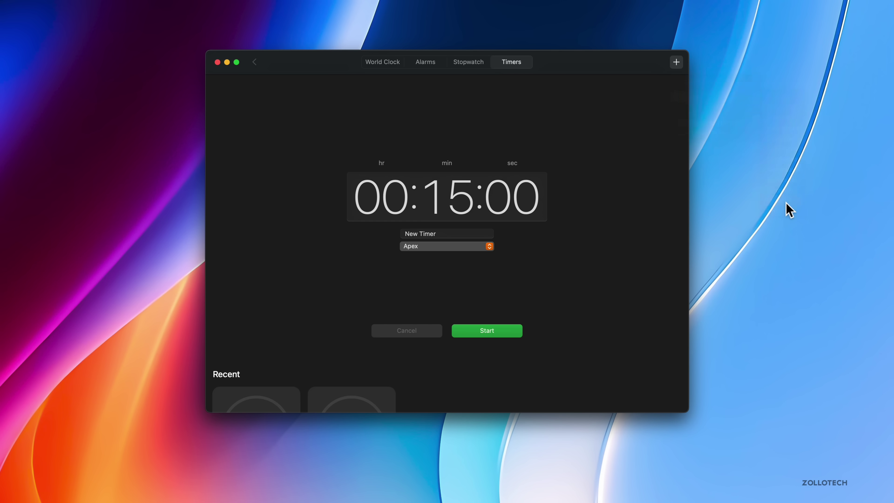
pyautogui.click(420, 334)
pyautogui.scroll(-4, 352, 303)
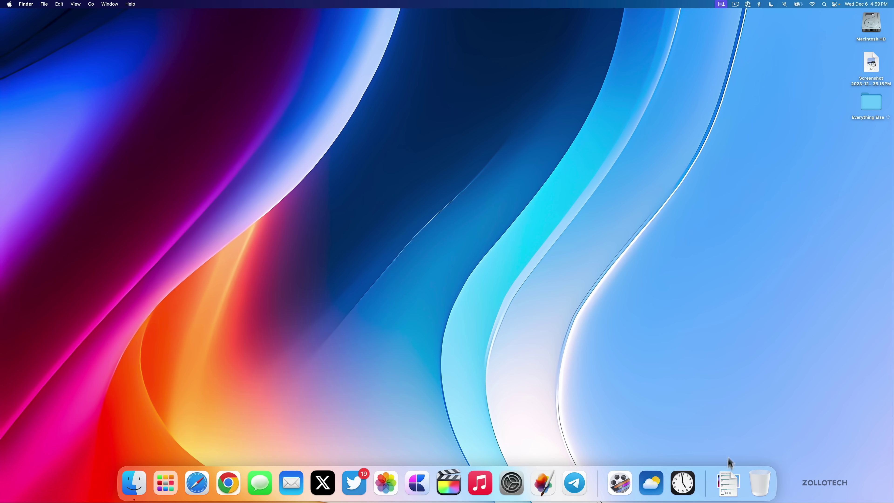
# Open sample_pdf.pdf in Preview from the Dock stack and centre its window
pyautogui.click(729, 470)
pyautogui.click(730, 446)
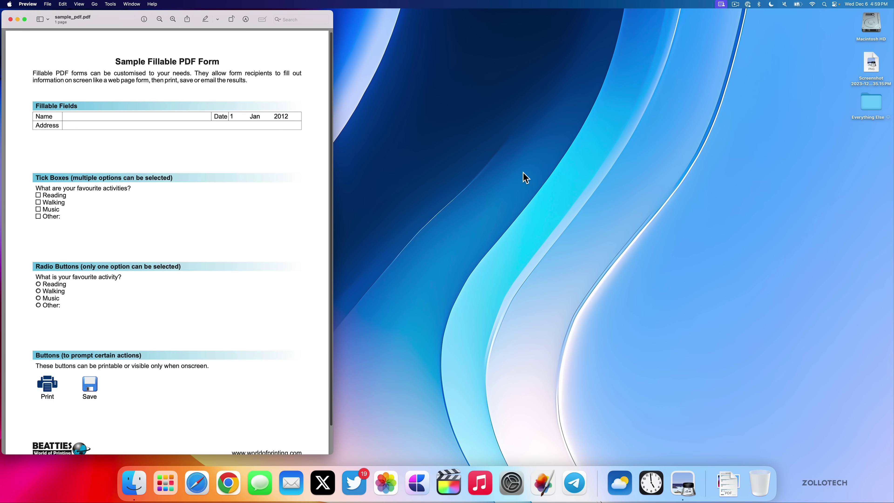
pyautogui.moveTo(109, 26); pyautogui.dragTo(326, 24)
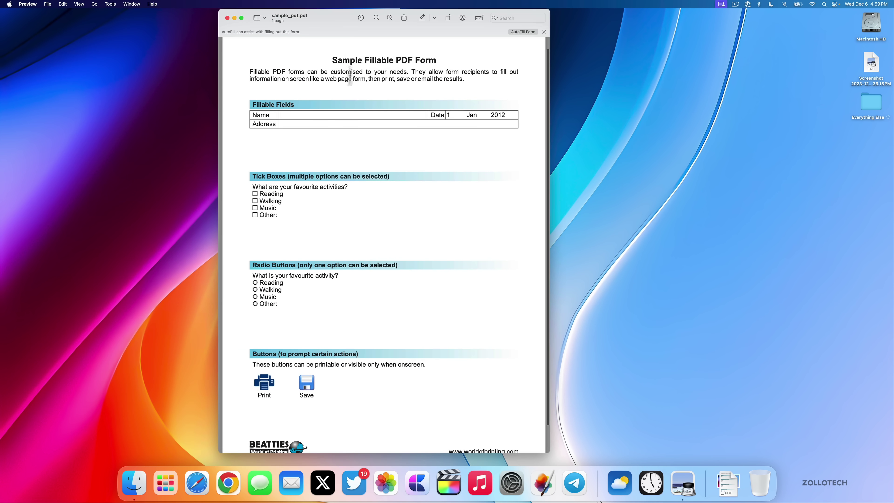
# Select the form's Address field and view its AutoFill options, then dismiss them
pyautogui.click(336, 116)
pyautogui.click(339, 125)
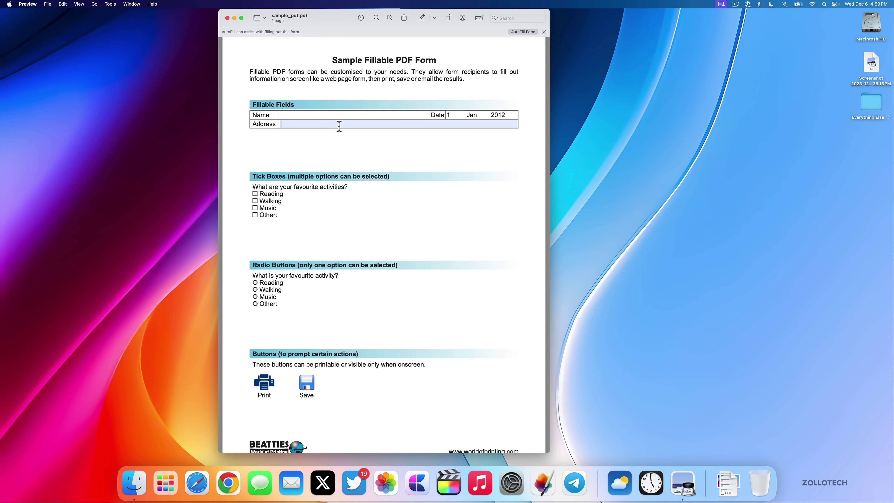
pyautogui.rightClick(339, 127)
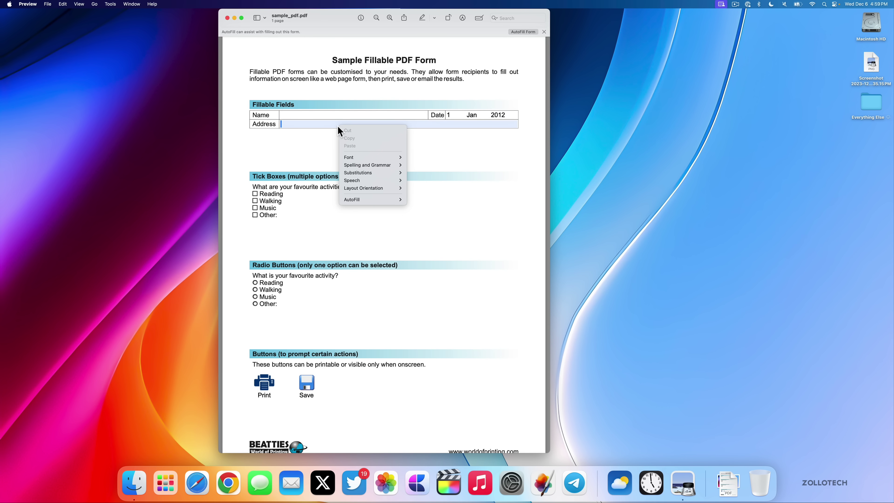
pyautogui.moveTo(361, 198)
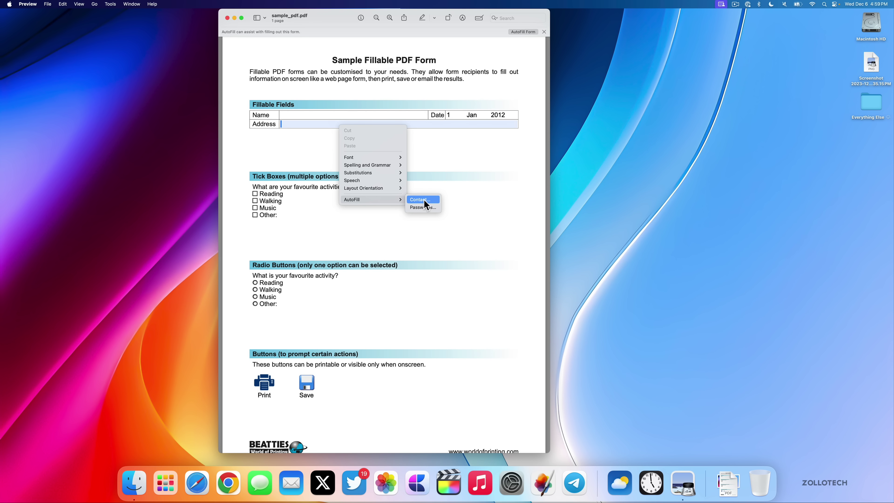
pyautogui.click(299, 152)
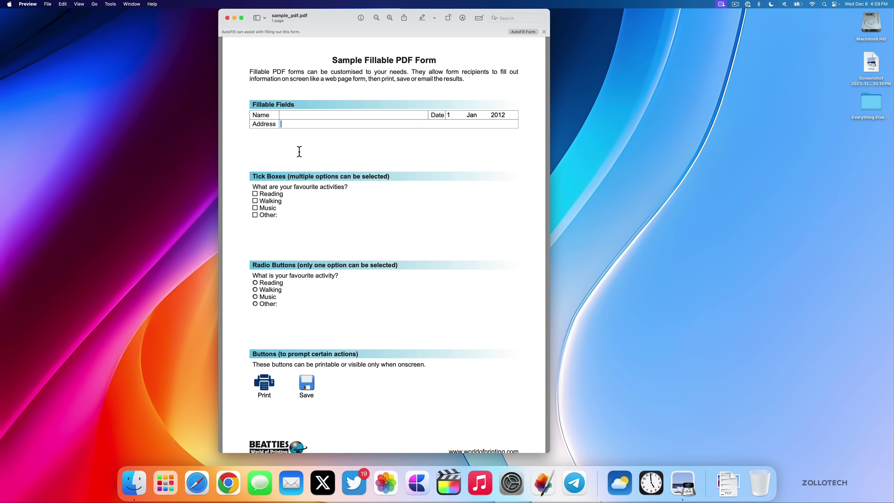
pyautogui.scroll(-1, 299, 151)
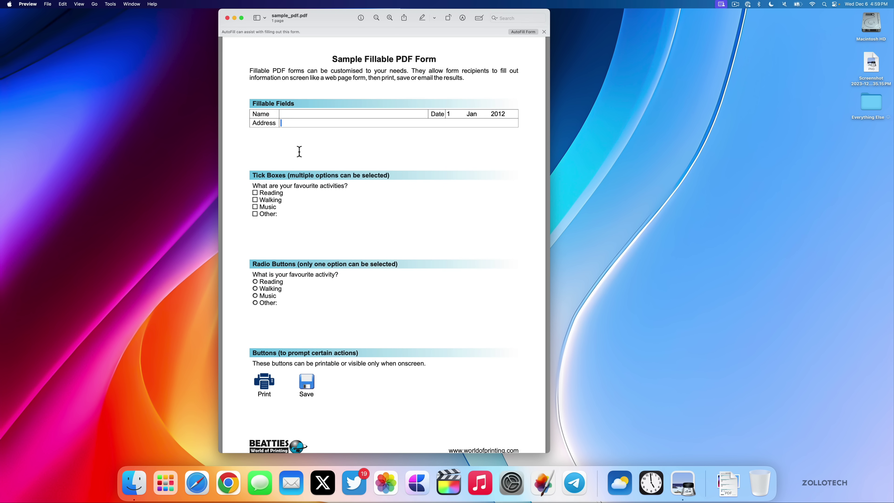
# Hide Preview, add a watch sticker to the last Messages bubble, then open System Settings
pyautogui.press('super+h')
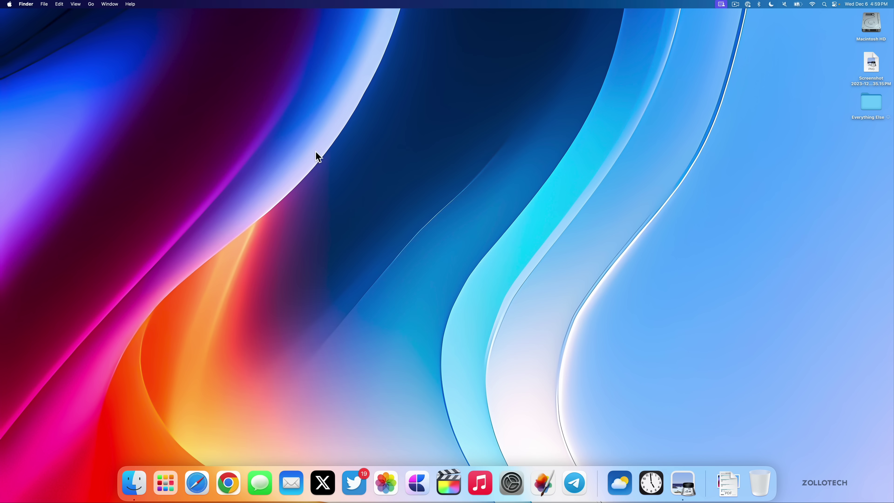
pyautogui.click(260, 483)
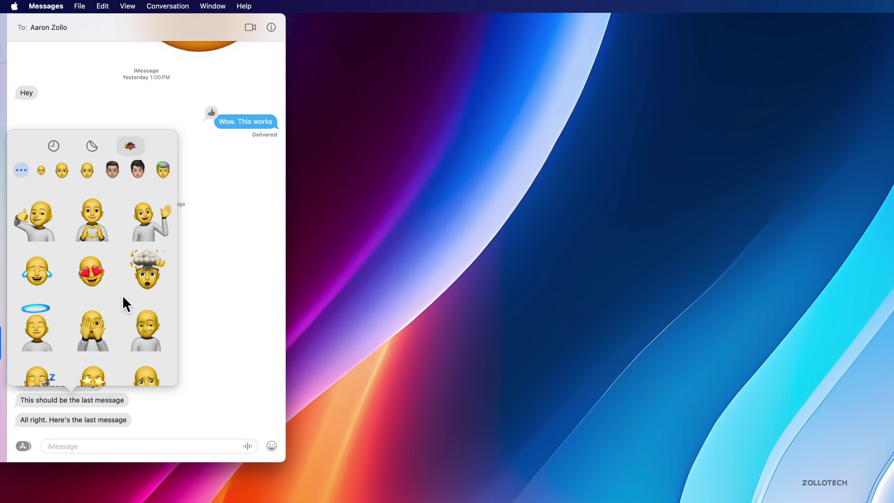
pyautogui.click(88, 147)
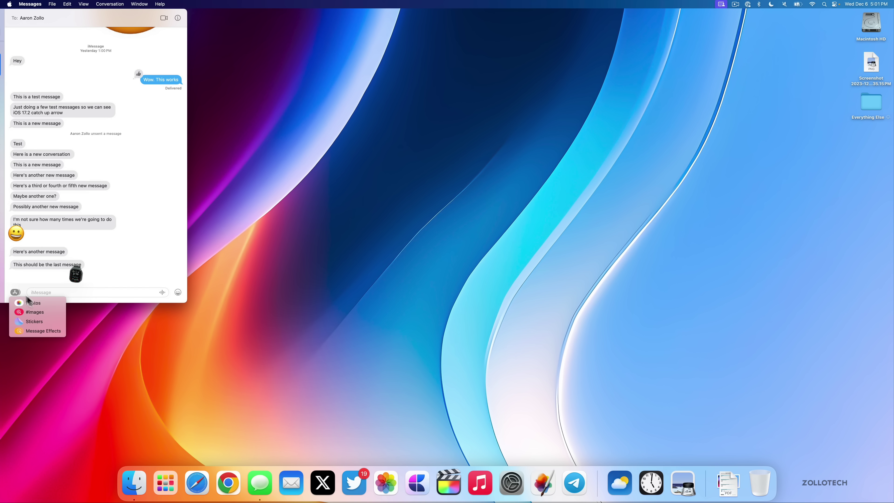
pyautogui.click(119, 268)
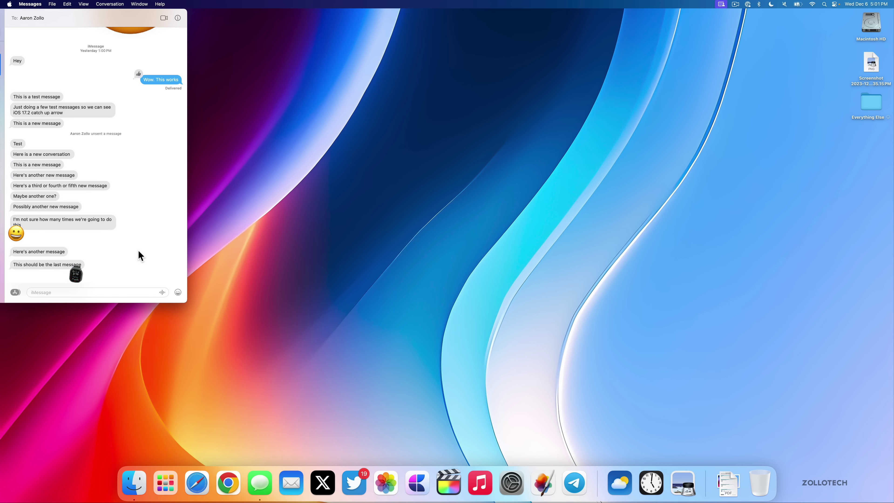
pyautogui.click(511, 482)
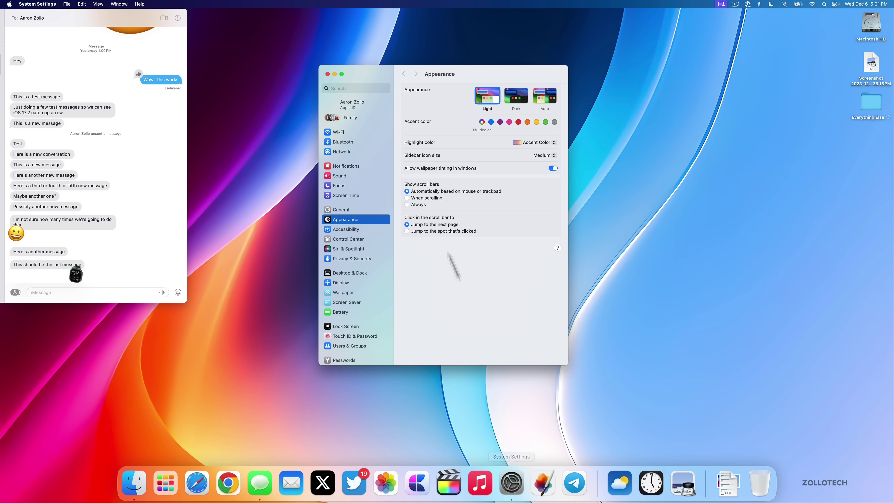
# Under Apple ID's Contact Key Verification, turn on Verification in iMessage and continue setup
pyautogui.click(356, 106)
pyautogui.scroll(-15, 467, 200)
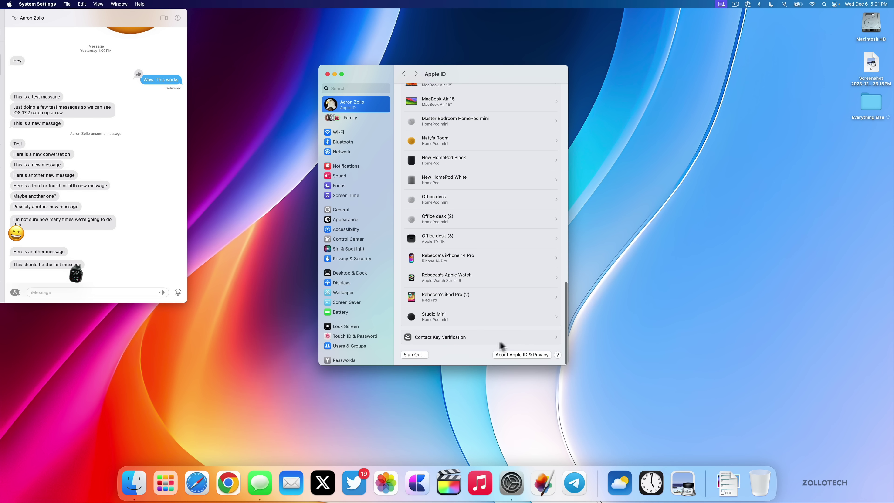
pyautogui.click(457, 338)
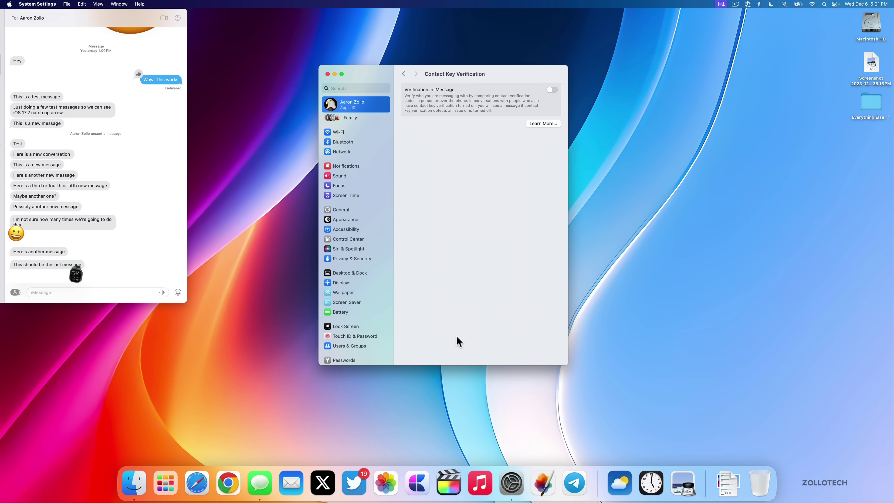
pyautogui.click(552, 90)
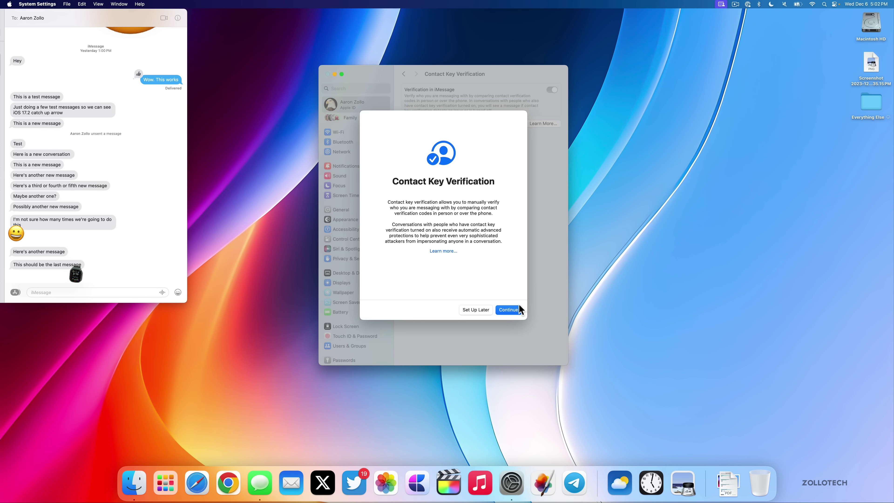
pyautogui.click(514, 309)
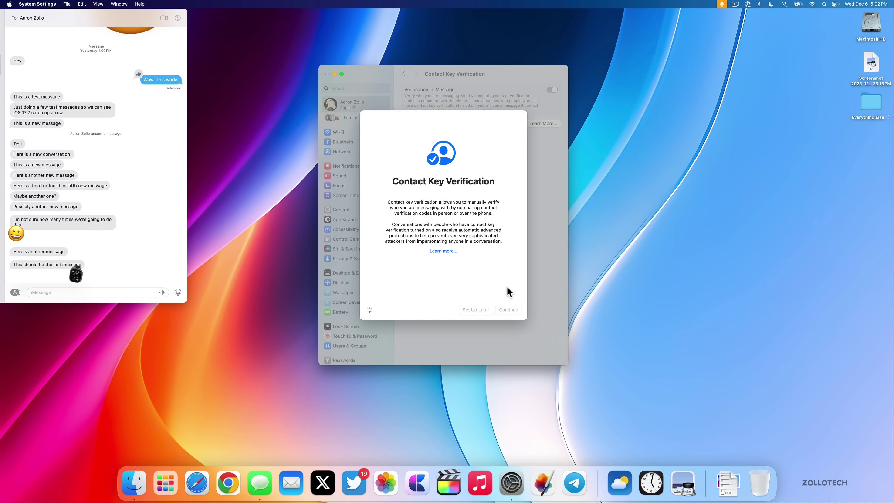
pyautogui.scroll(-3, 480, 239)
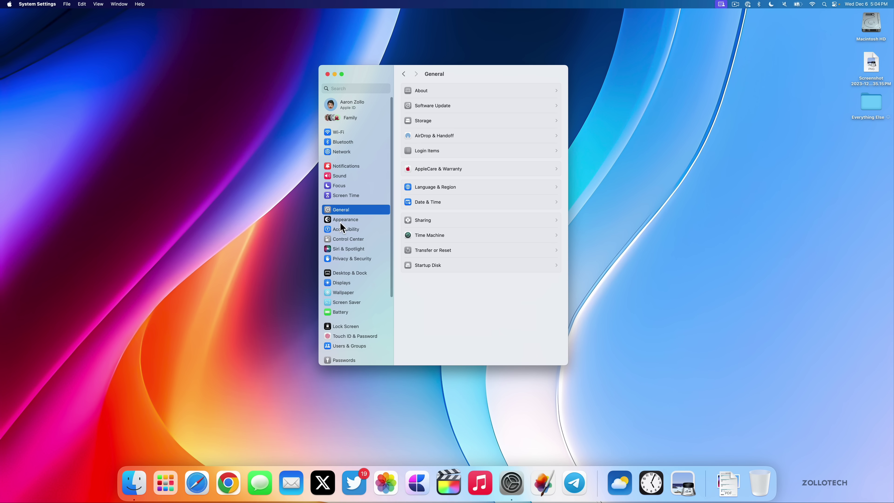
# Search Keyboard input sources for 'sami', then cancel, leaving only U.S. listed
pyautogui.scroll(-5, 350, 274)
pyautogui.click(354, 312)
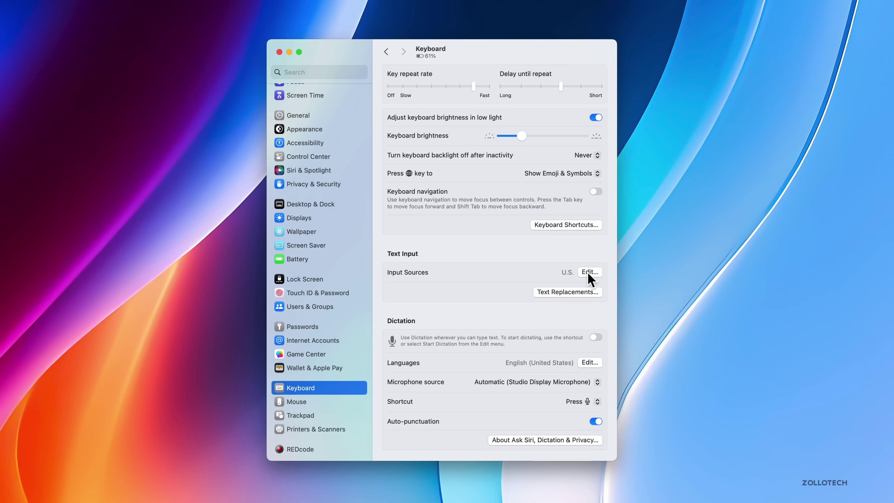
pyautogui.click(588, 273)
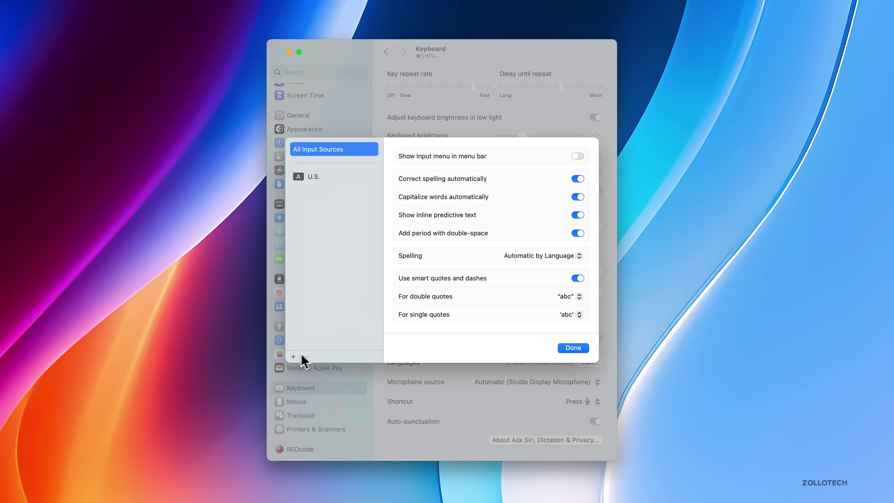
pyautogui.click(293, 356)
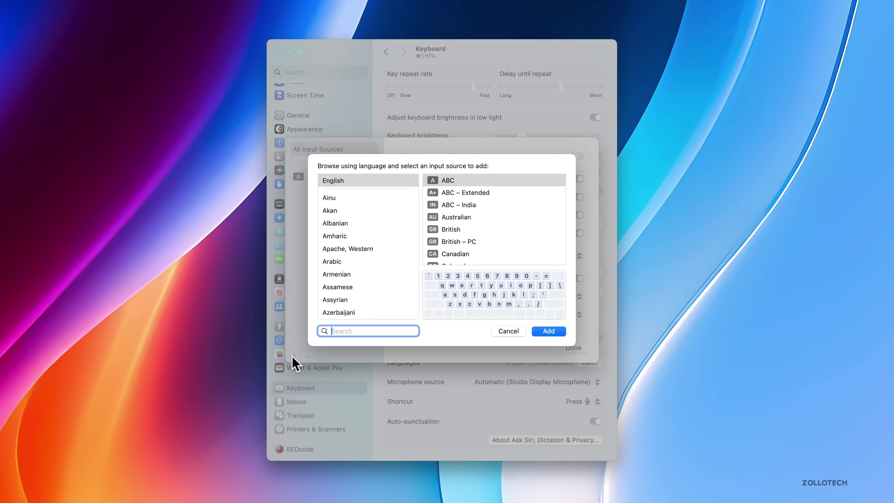
pyautogui.write('sami')
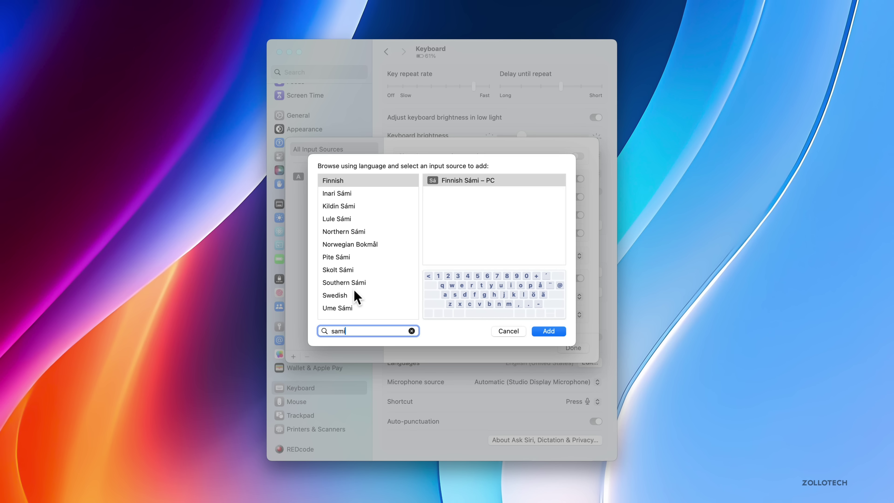
pyautogui.click(514, 333)
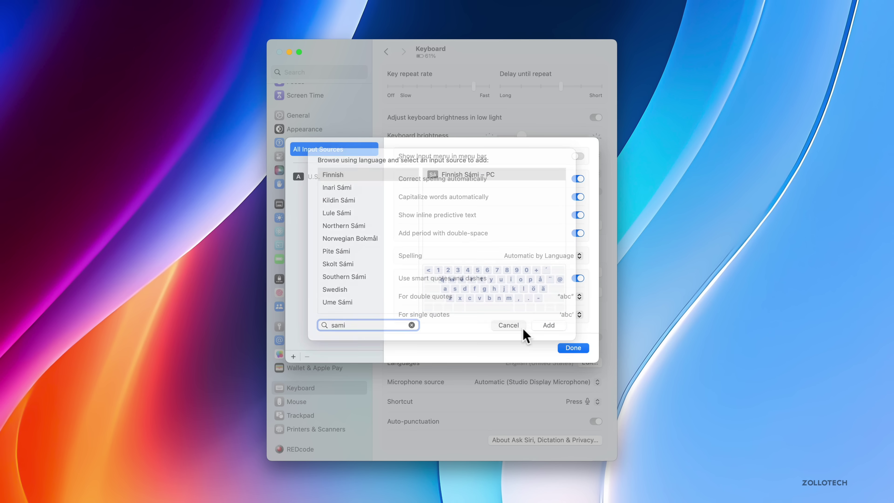
pyautogui.click(574, 349)
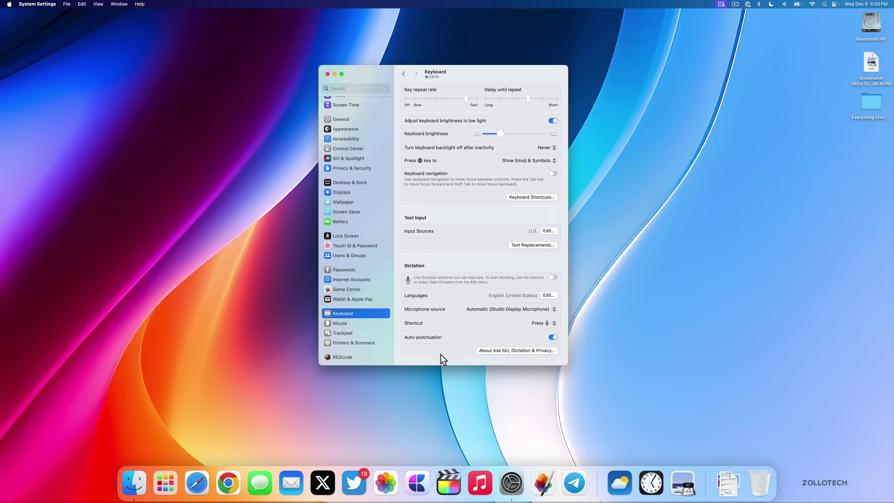
# Quit System Settings with Cmd+Q and relaunch it from the Dock
pyautogui.moveTo(474, 76); pyautogui.dragTo(469, 68)
pyautogui.press('super+q')
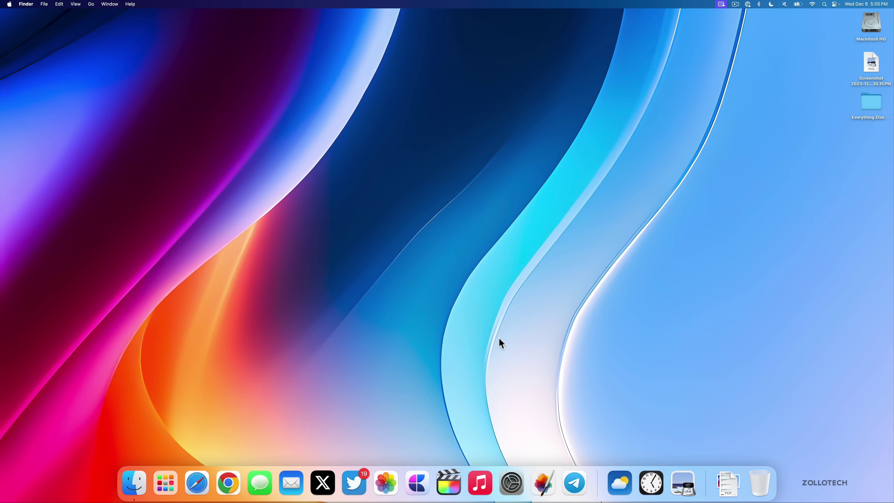
pyautogui.click(512, 485)
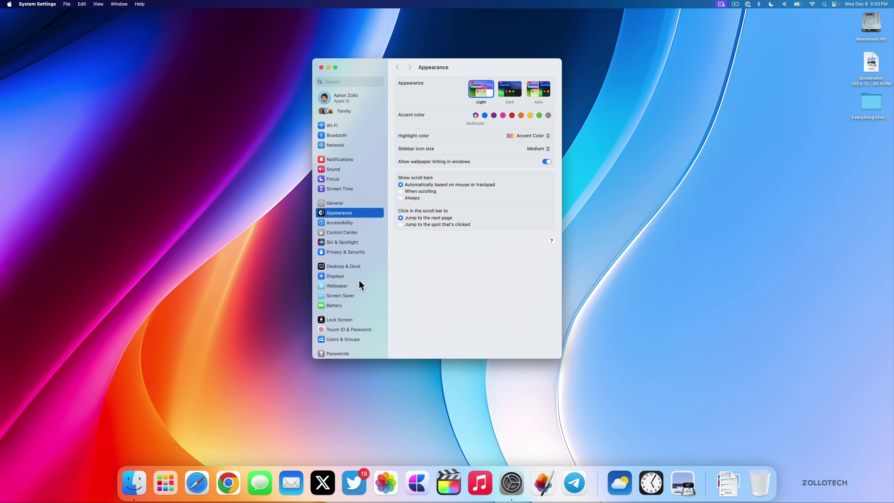
# Check Battery Health details (Normal condition, 99% maximum capacity) and return to Battery settings
pyautogui.scroll(-4, 359, 284)
pyautogui.click(335, 236)
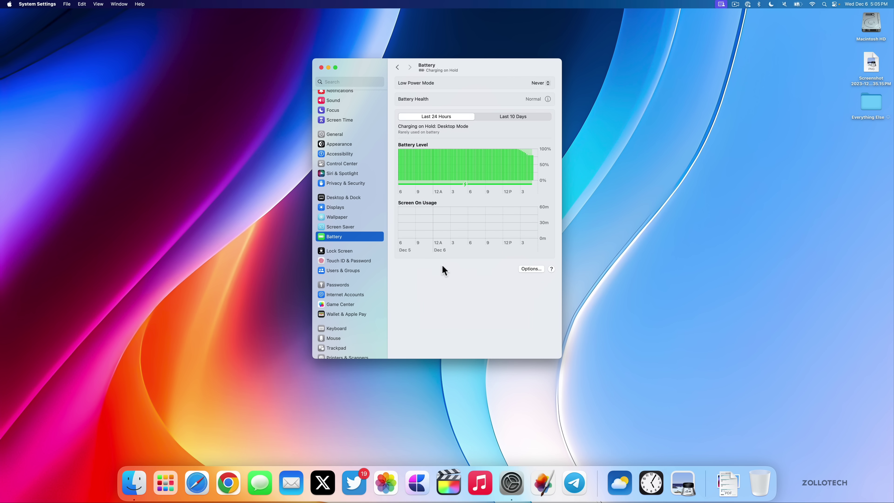
pyautogui.click(548, 100)
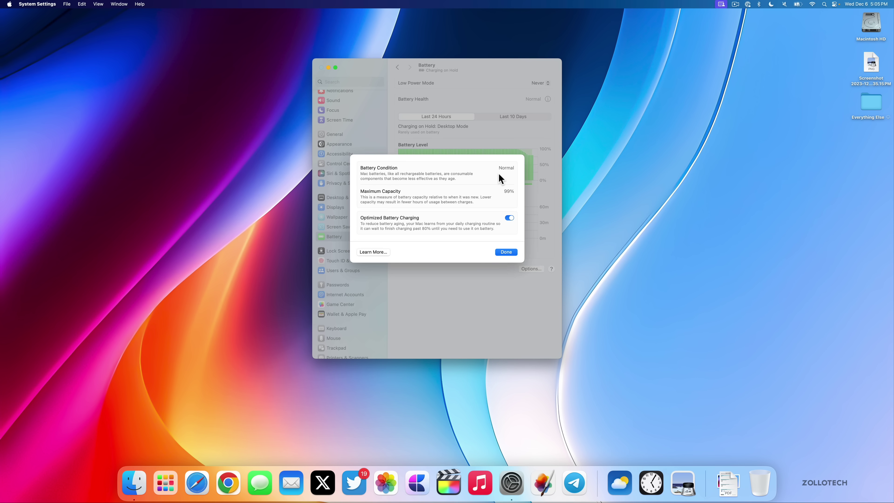
pyautogui.click(506, 252)
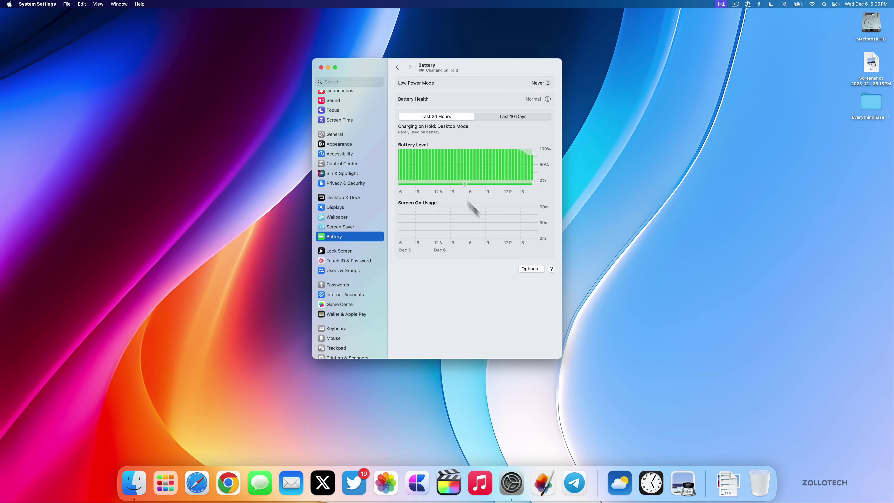
# Highlight the cycle count of 30 in the System Report's Power section, then close it
pyautogui.click(8, 4)
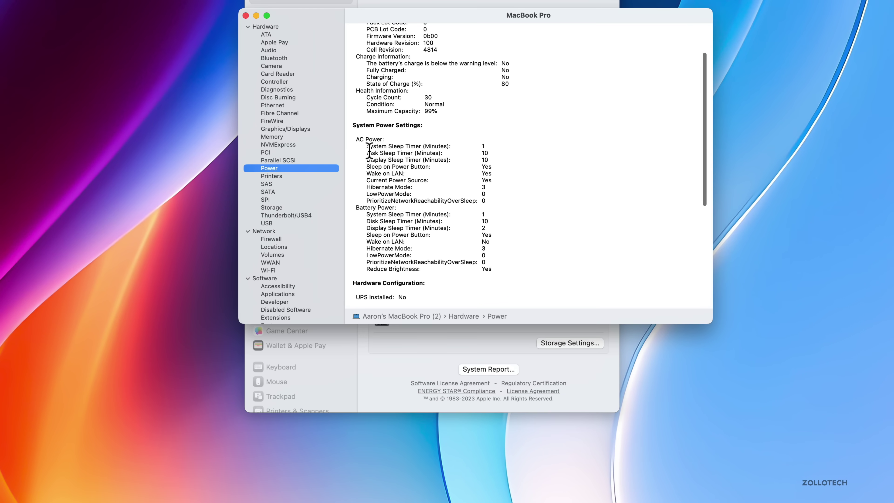
pyautogui.click(430, 134)
pyautogui.doubleClick(427, 97)
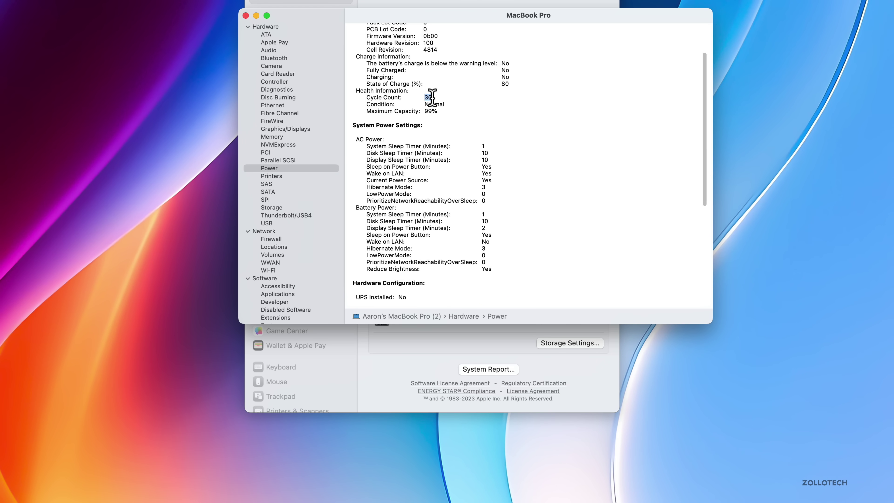
pyautogui.scroll(-1, 502, 121)
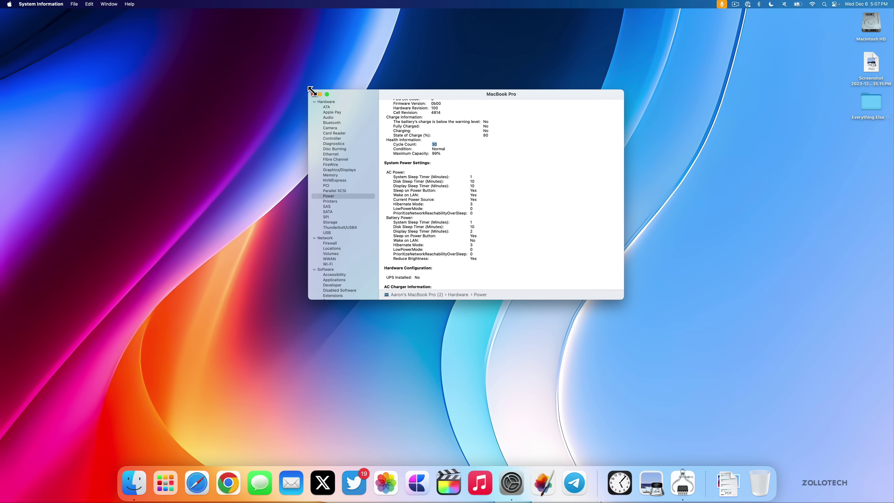
pyautogui.click(255, 27)
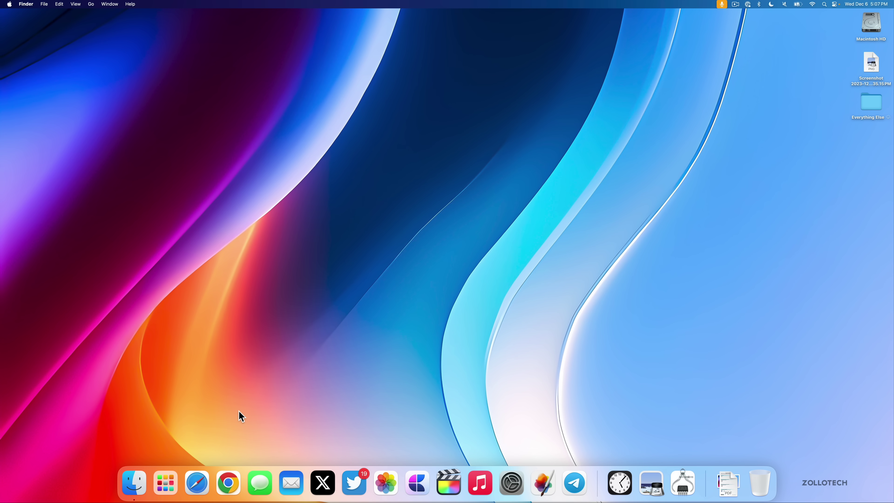
# Scroll Safari's Apple security releases page past macOS Sonoma 14.1.2, then hide Safari
pyautogui.click(196, 481)
pyautogui.scroll(-2, 266, 154)
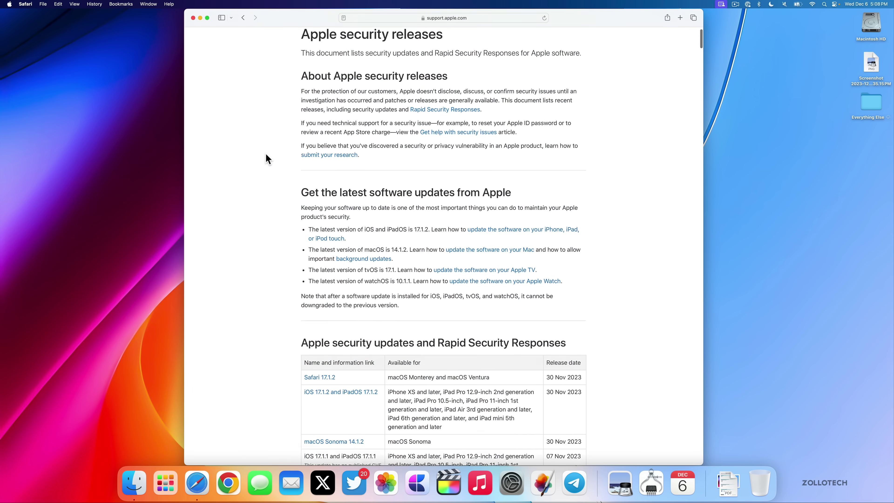
pyautogui.scroll(-6, 265, 155)
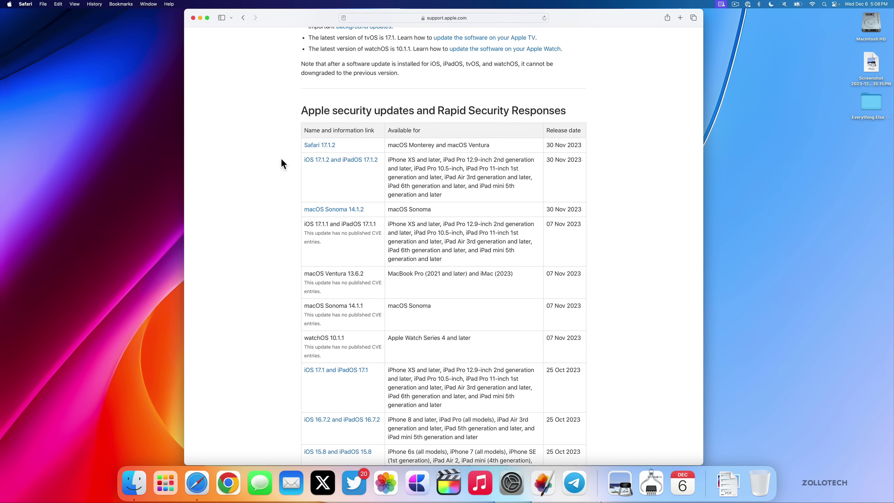
pyautogui.press('super+h')
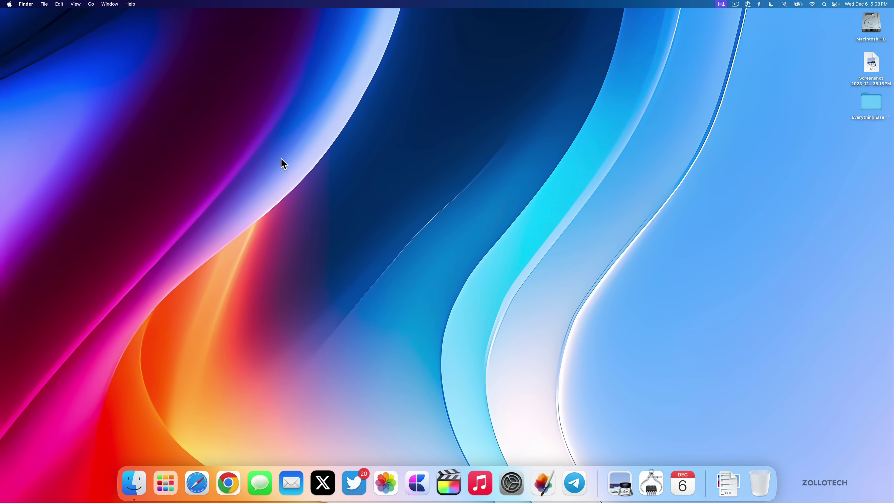